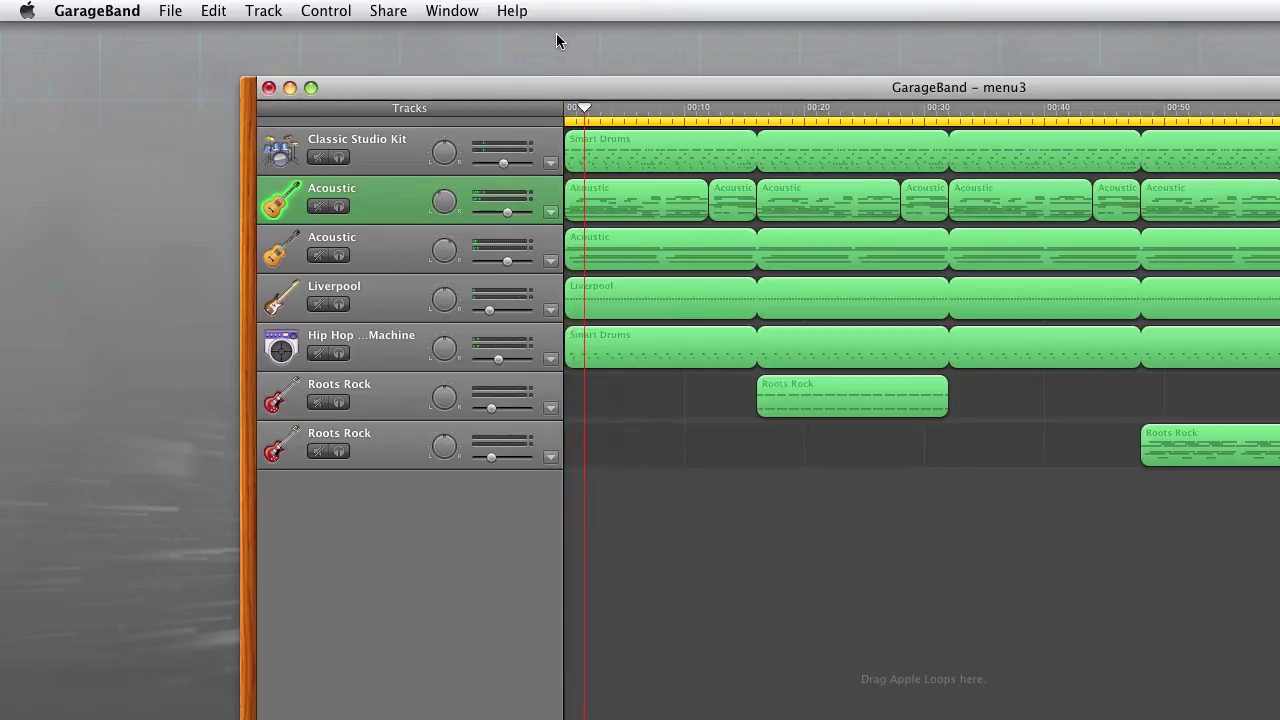
Move the menu3 window fully on screen, open Track Info, lower the master volume and stop playback.
key("super+i")
left_click_drag(557, 86, 318, 33)
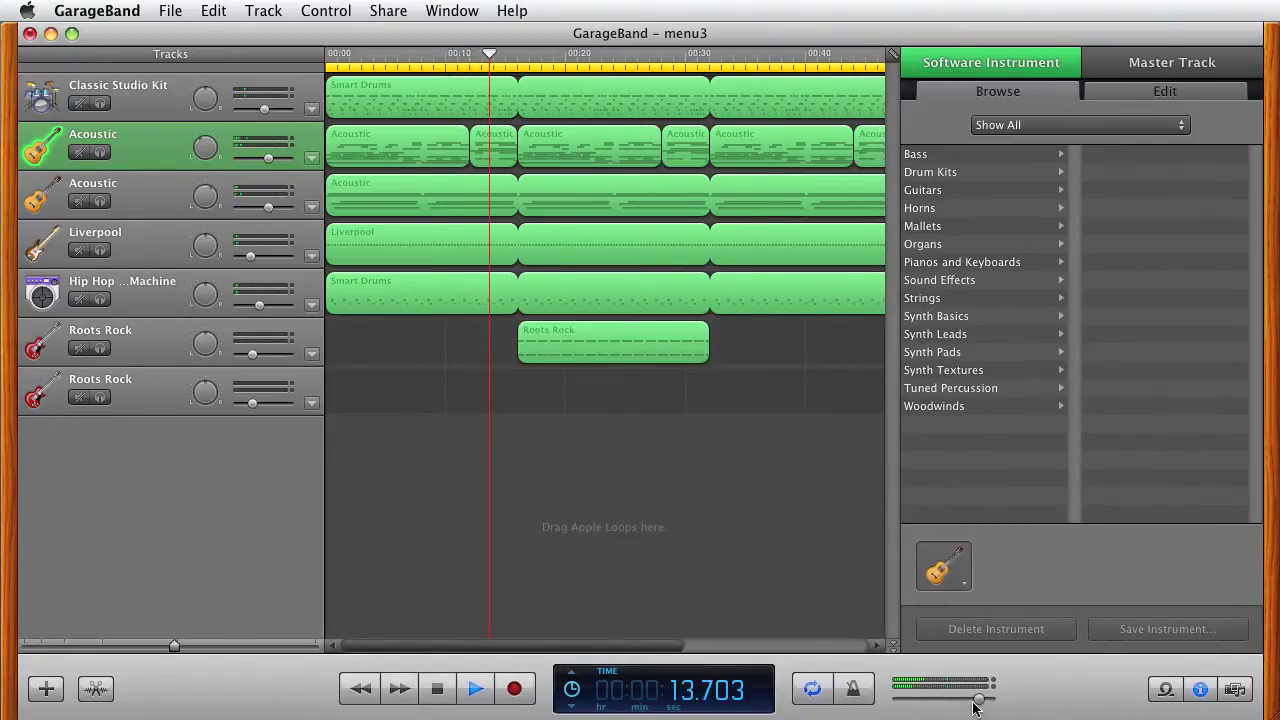
left_click_drag(975, 706, 941, 707)
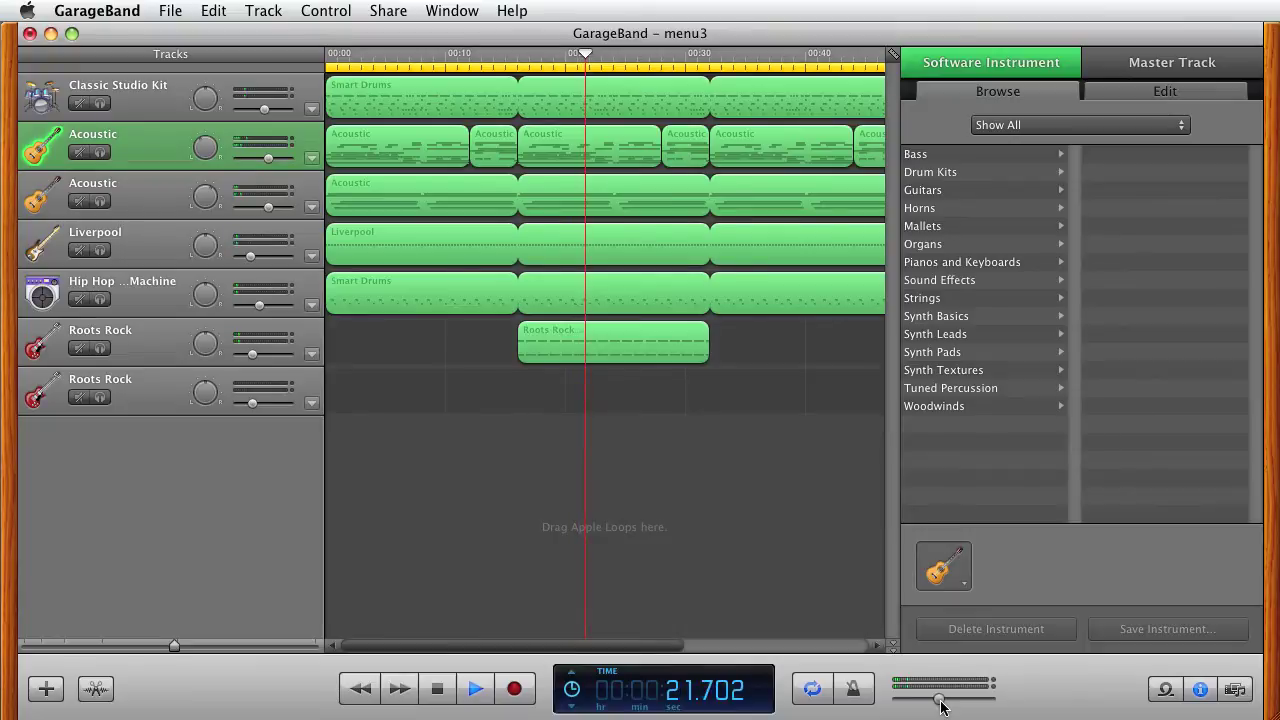
left_click(484, 689)
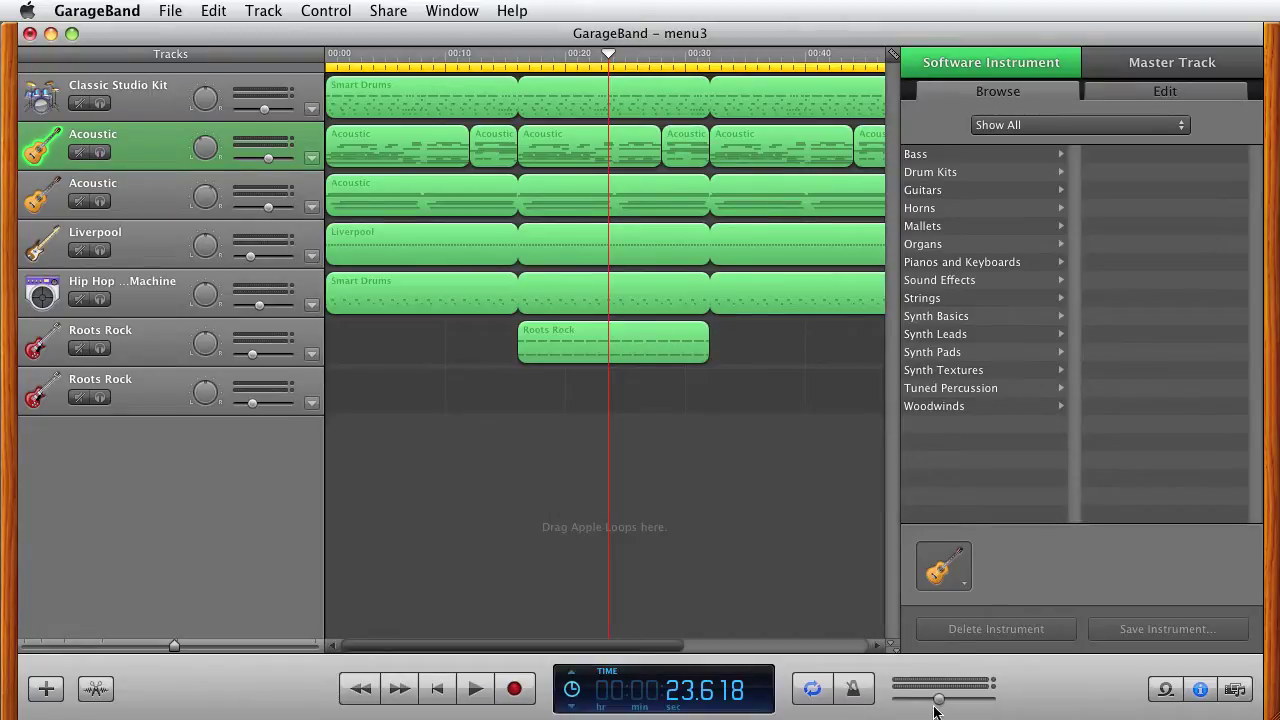
Close the Track Info pane so the whole arrangement, including the second Roots Rock region, shows.
left_click(1201, 689)
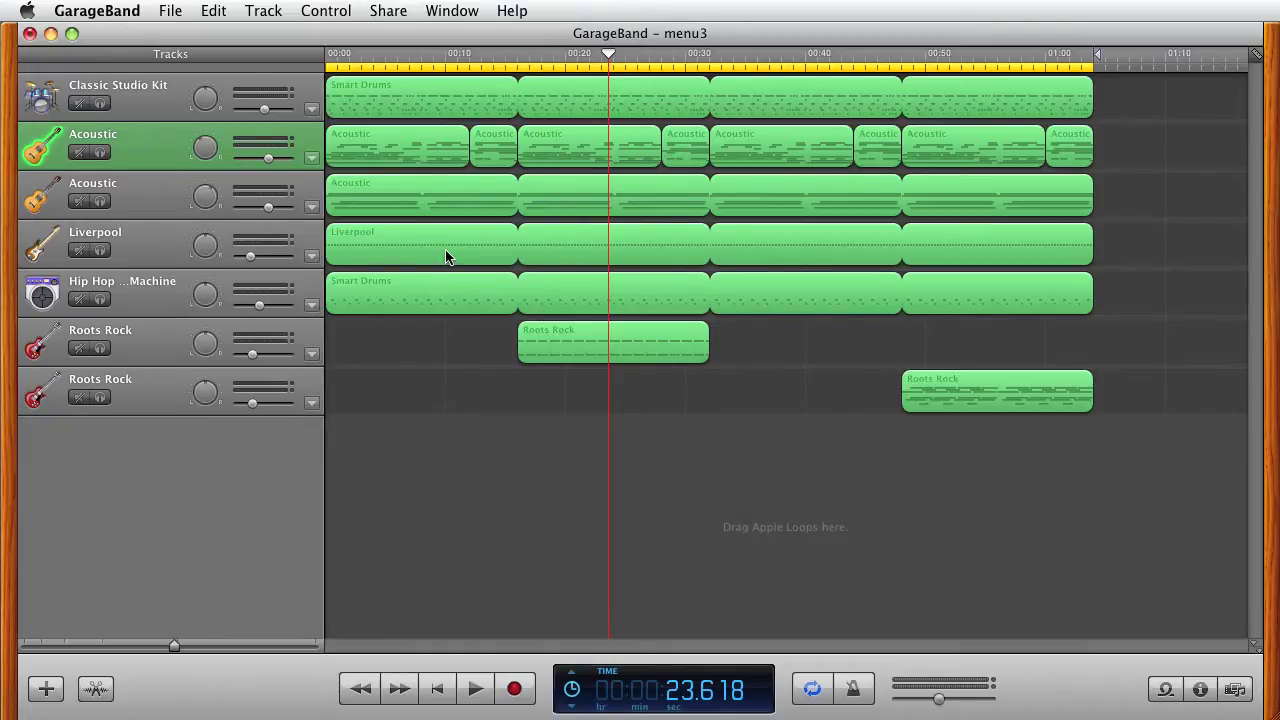
Rewind to zero and show the Classic Studio Kit's Smart Drums notes in the piano roll.
left_click(368, 86)
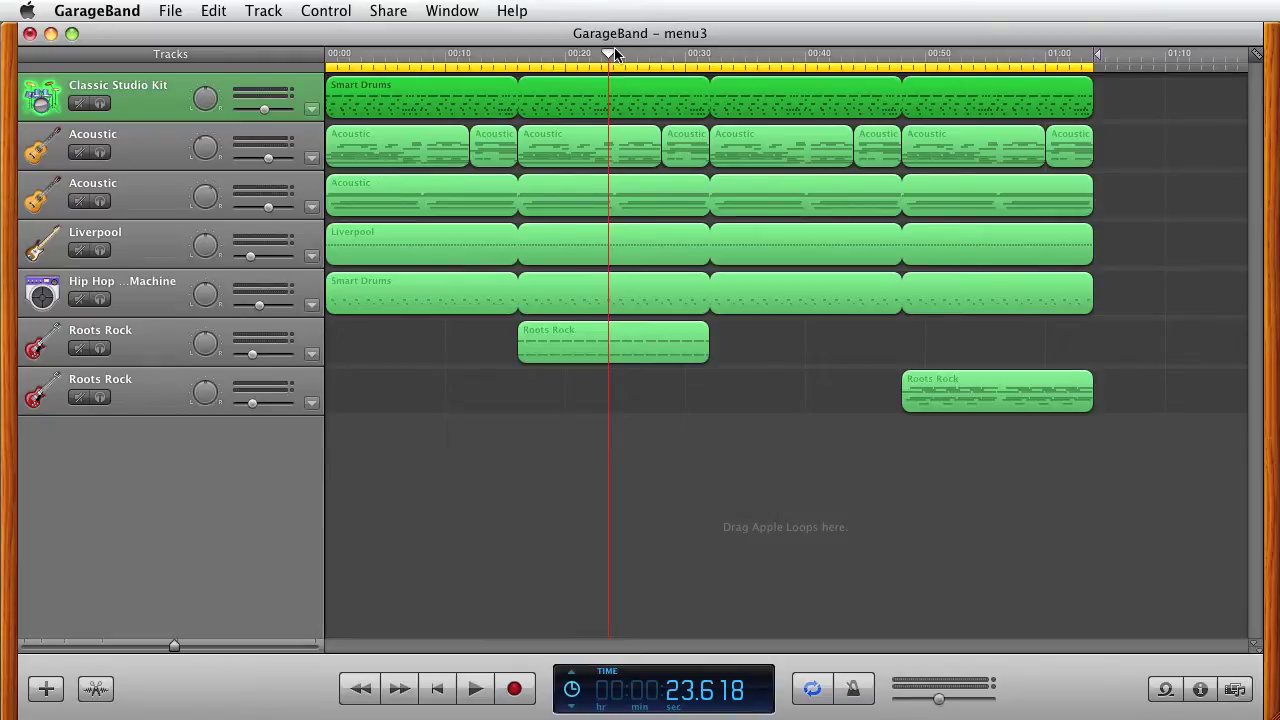
left_click_drag(610, 58, 310, 90)
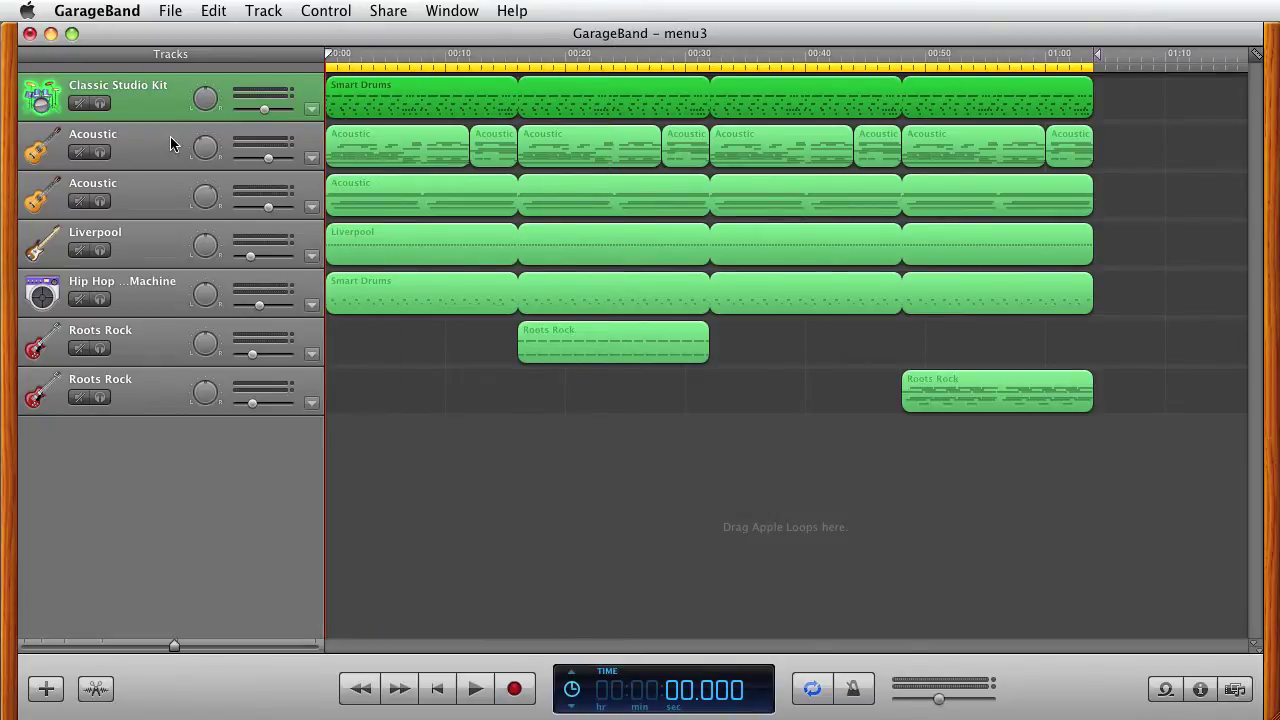
double_click(155, 99)
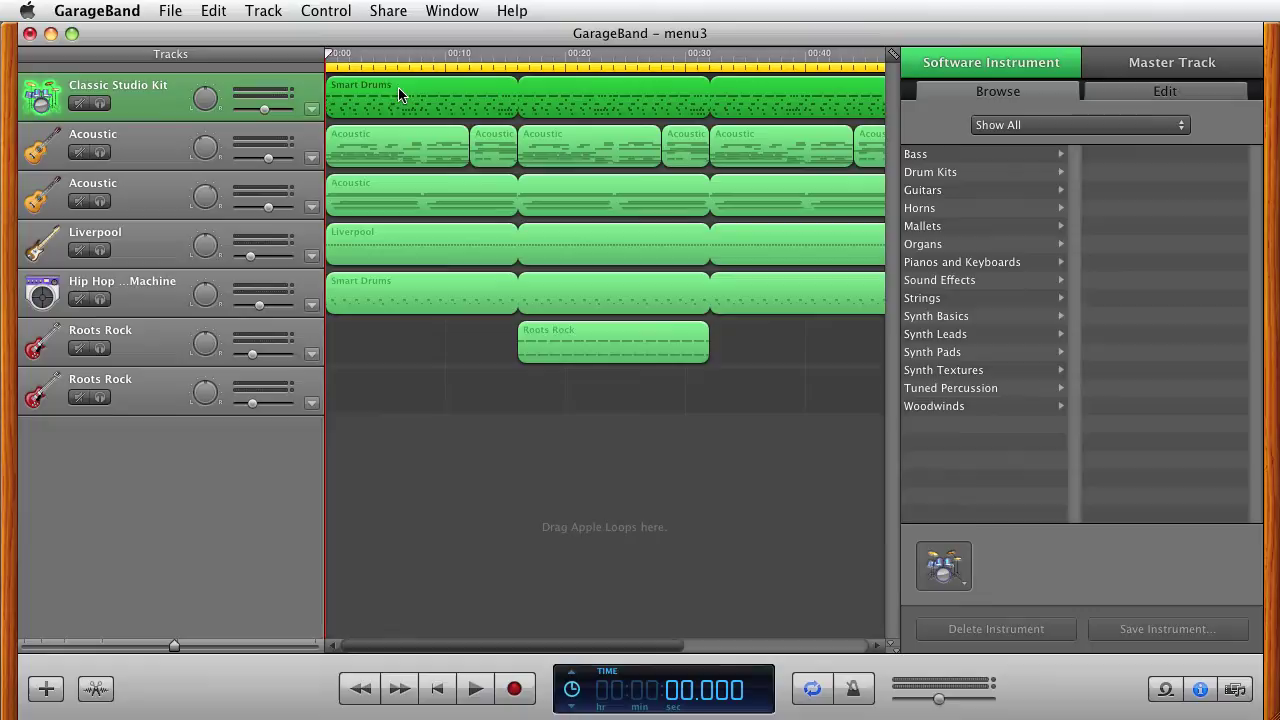
double_click(400, 93)
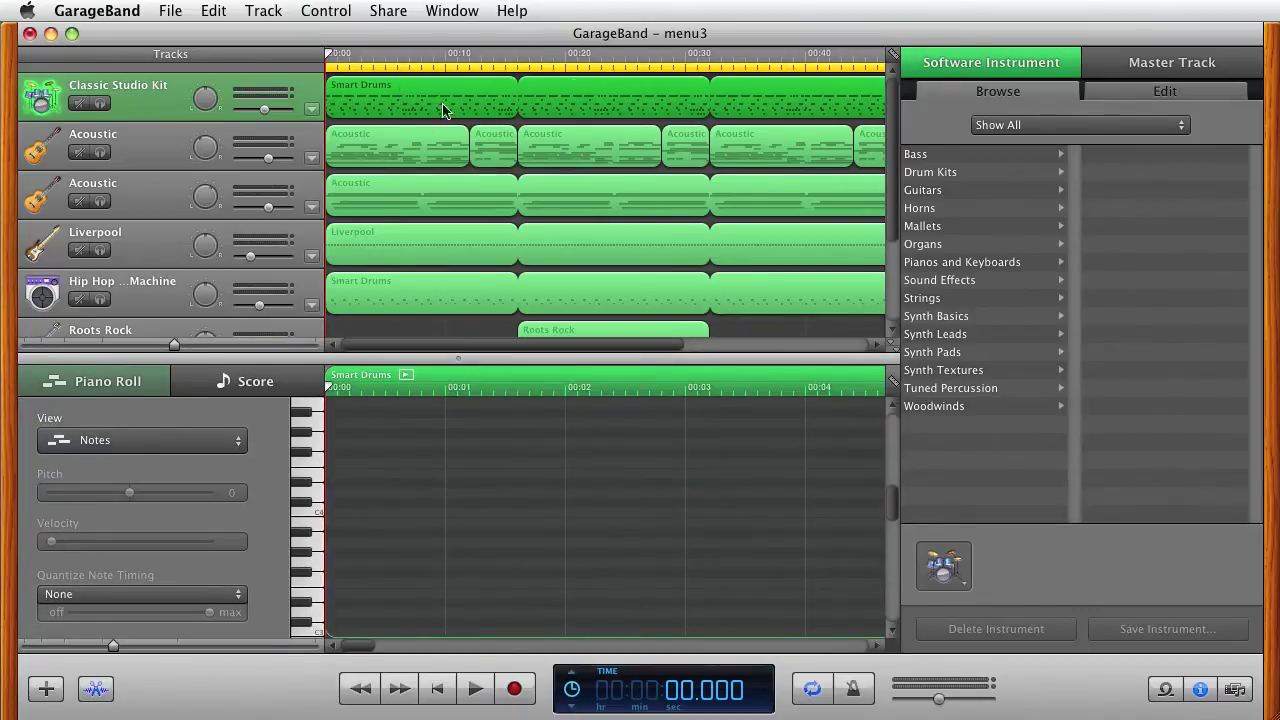
left_click(1200, 688)
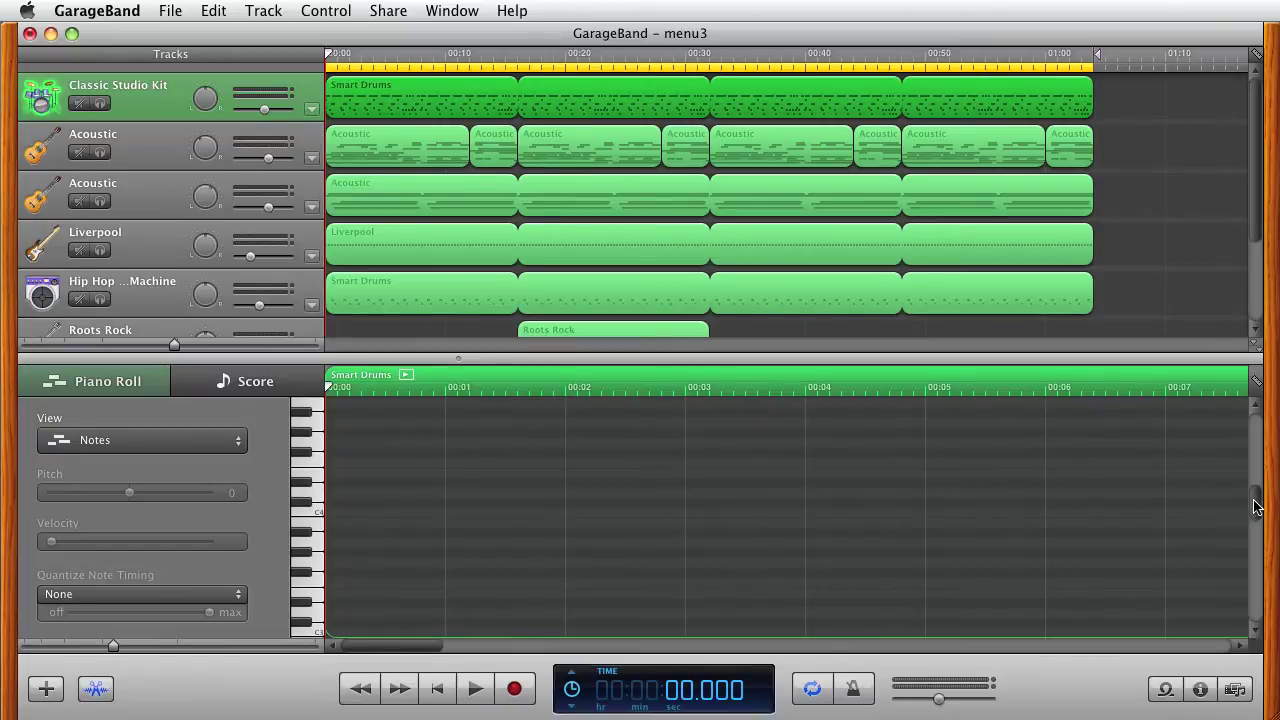
left_click_drag(1256, 508, 1257, 550)
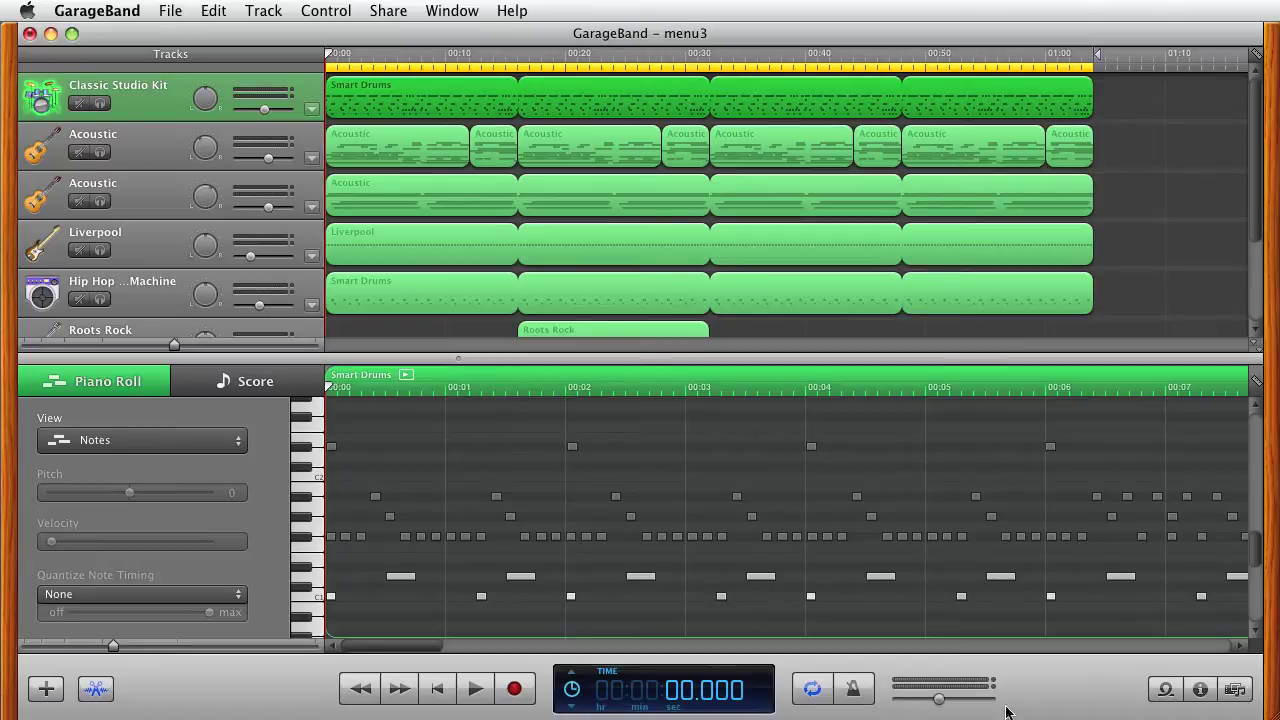
Push the master volume slider all the way to maximum.
left_click_drag(938, 698, 1090, 703)
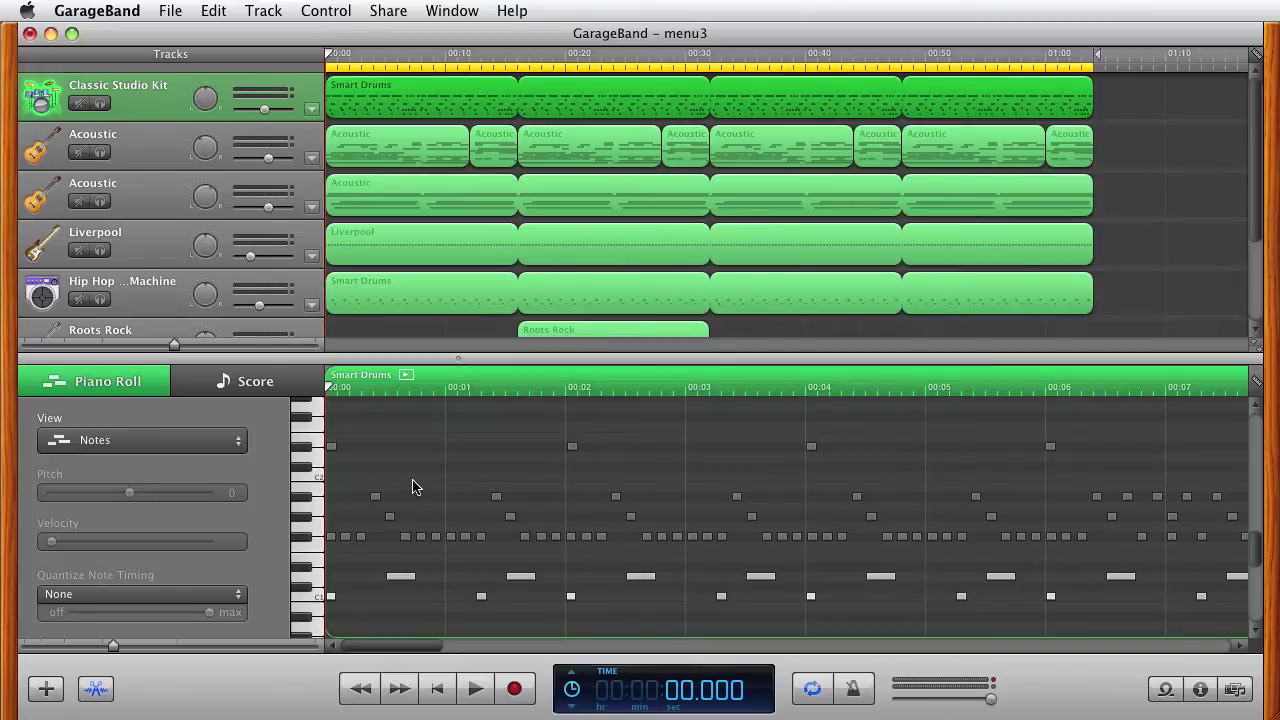
Draw a C2 note at the region start, set its velocity to 127, and audition it.
left_click(331, 474)
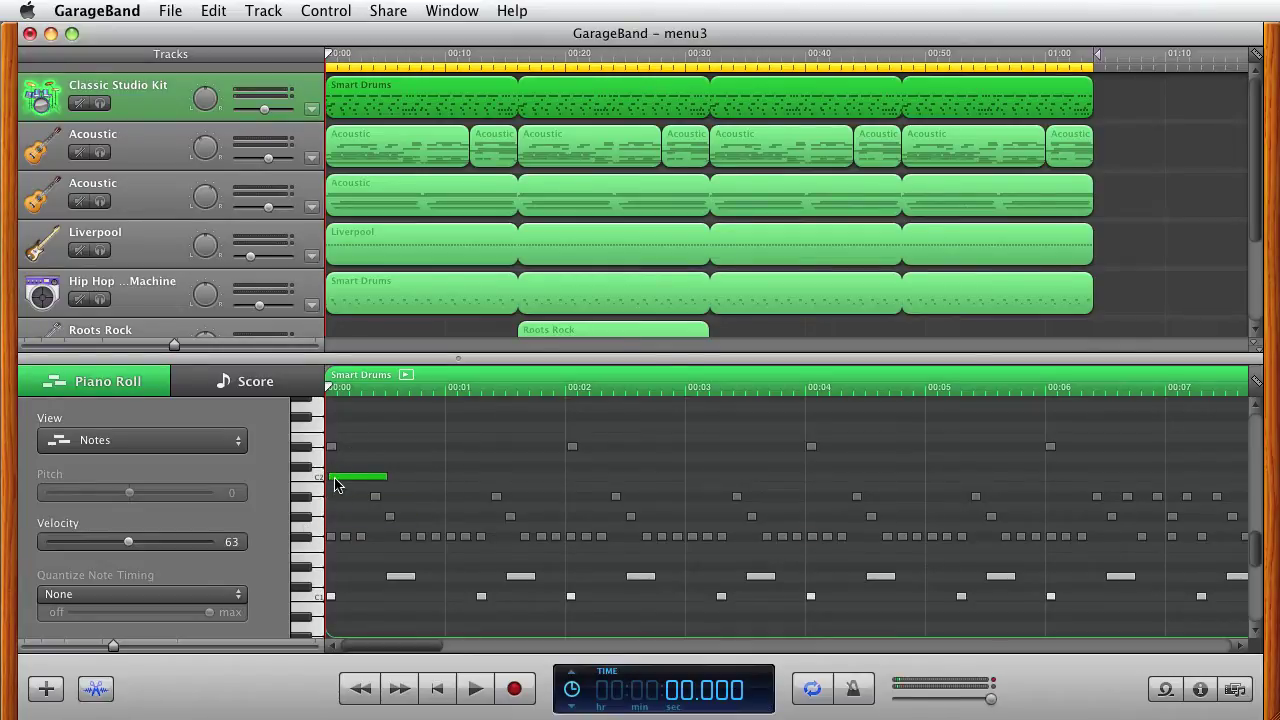
left_click(334, 481)
left_click_drag(130, 542, 212, 542)
left_click(349, 481)
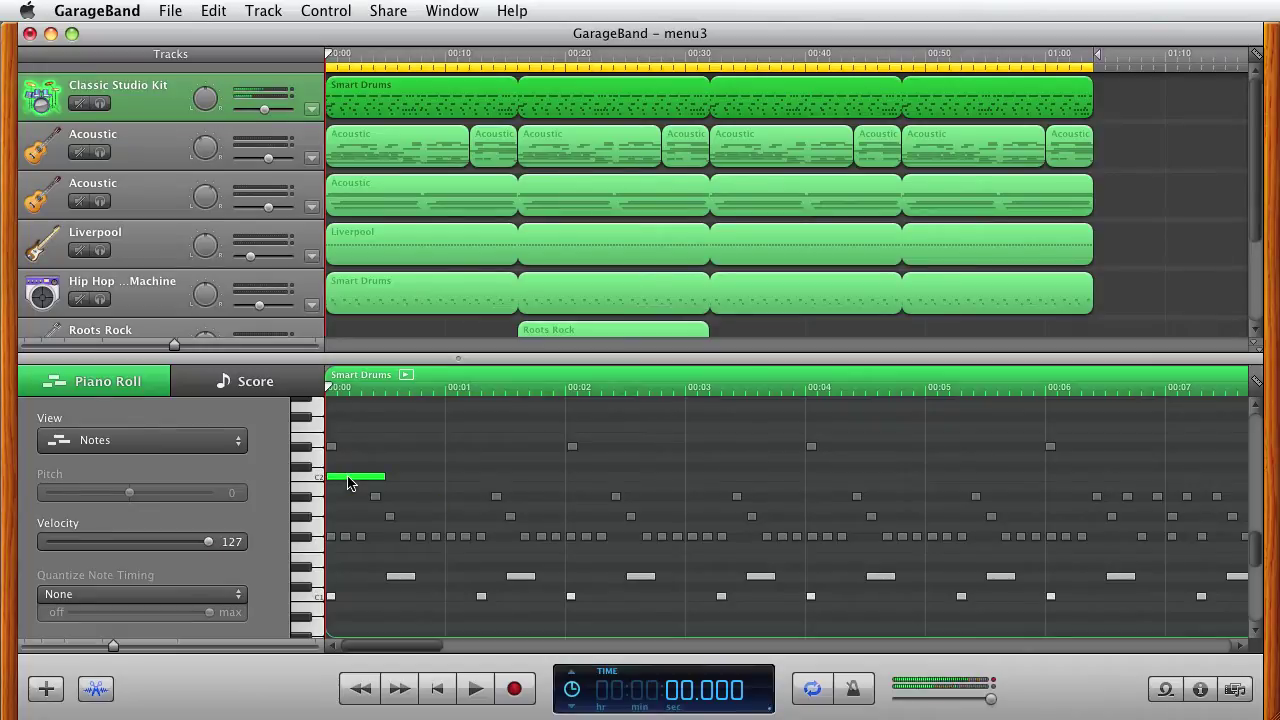
left_click(349, 481)
Play the drum part from the start, then try moving the note later and undo the move.
left_click(474, 689)
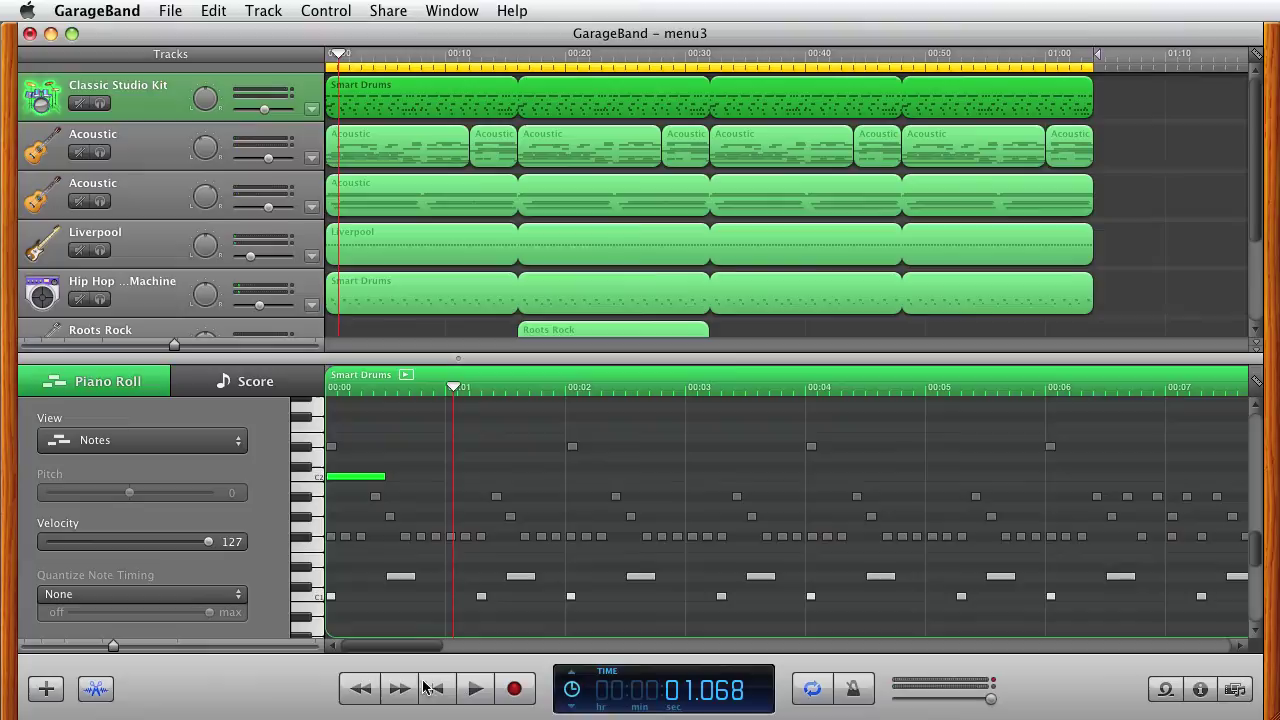
left_click(430, 688)
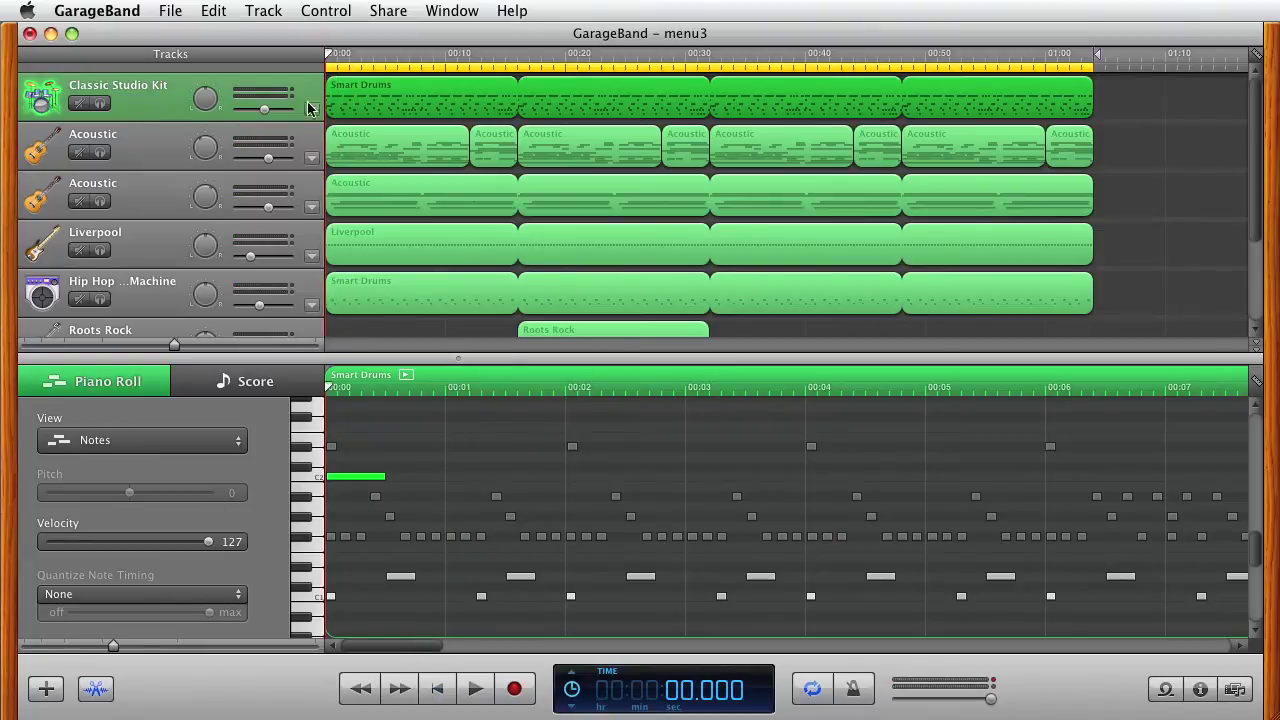
left_click(476, 689)
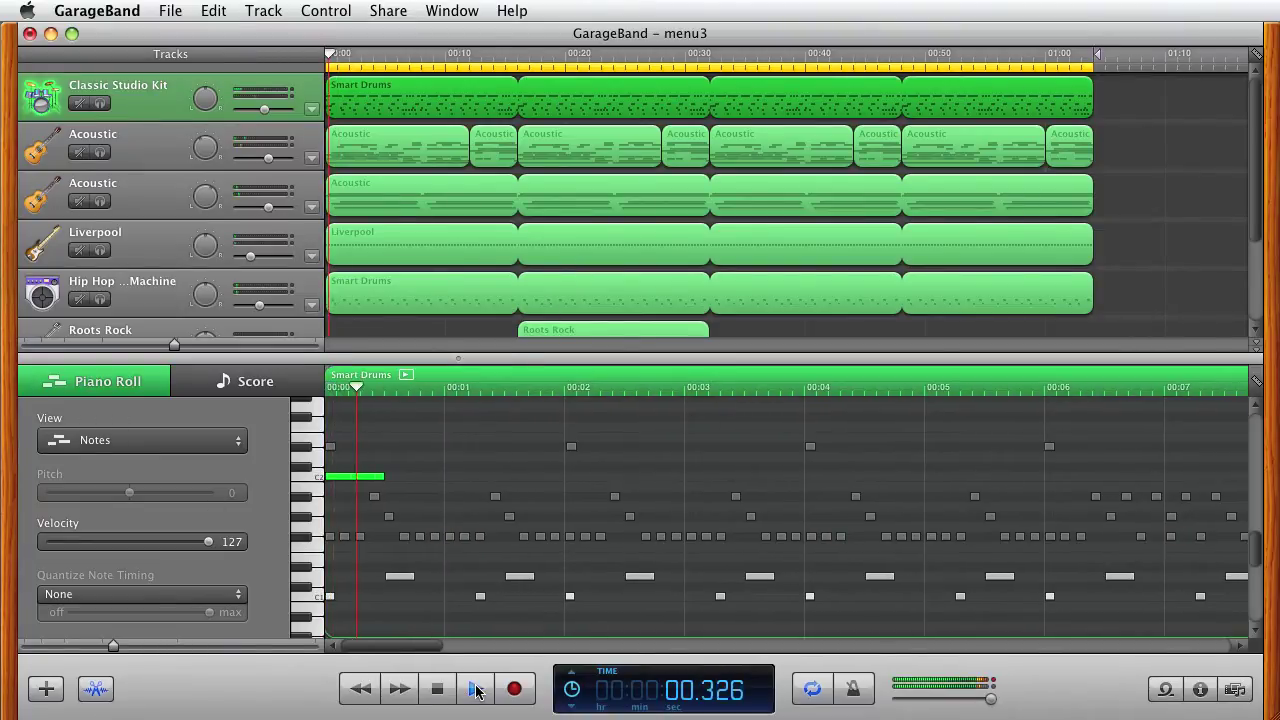
left_click(476, 689)
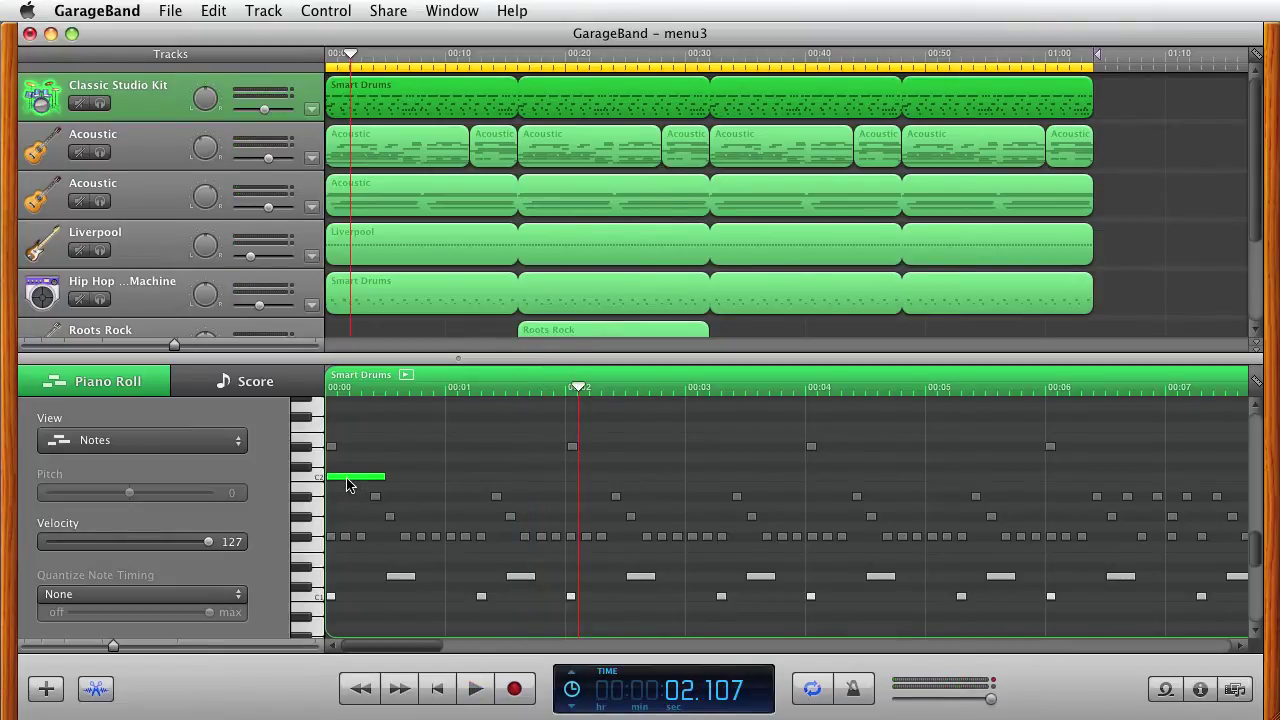
left_click_drag(348, 484, 450, 484)
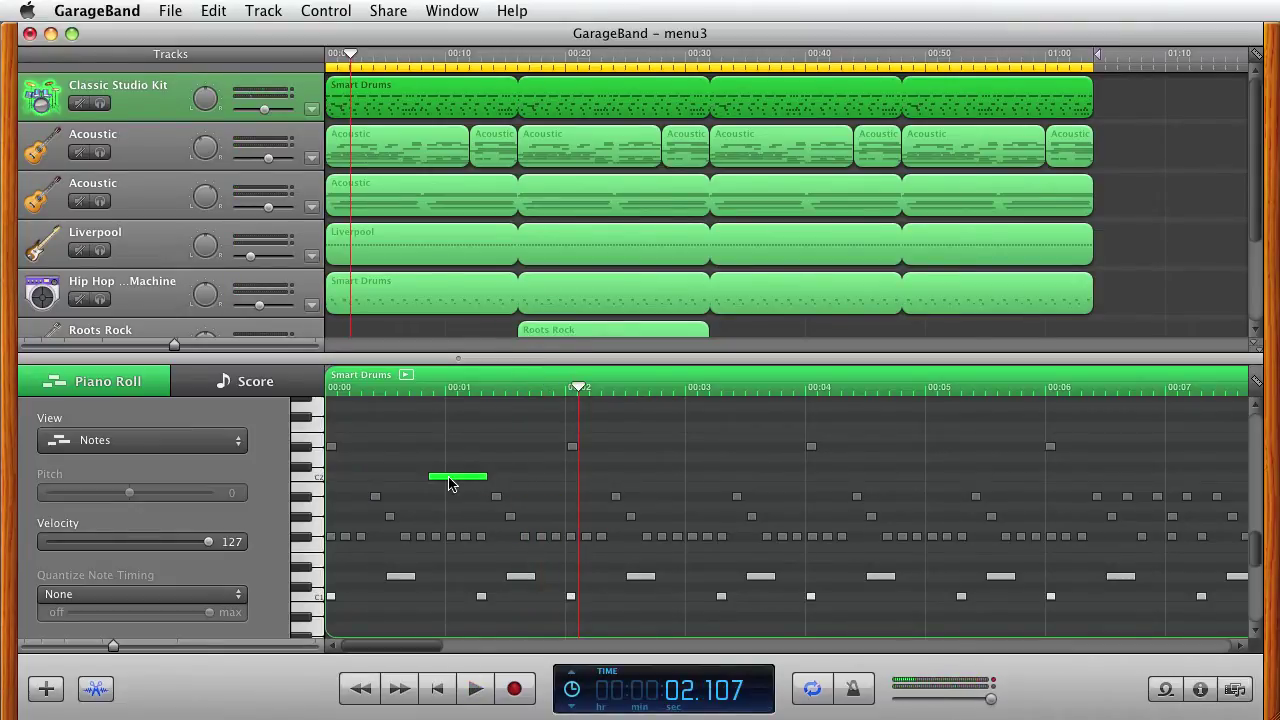
key("super+z")
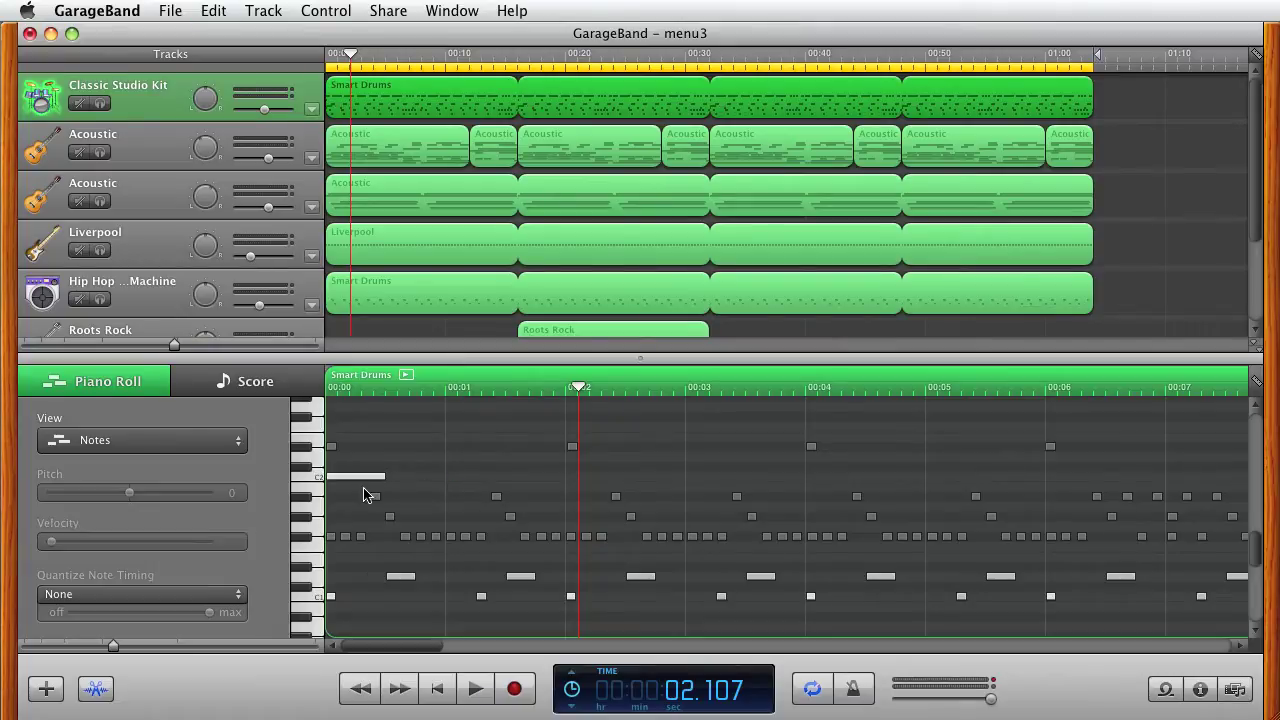
Copy the C2 note to 00:02, 00:04 and 00:06, play it back, stop, and rewind.
left_click(360, 484)
left_click_drag(360, 484, 1077, 487)
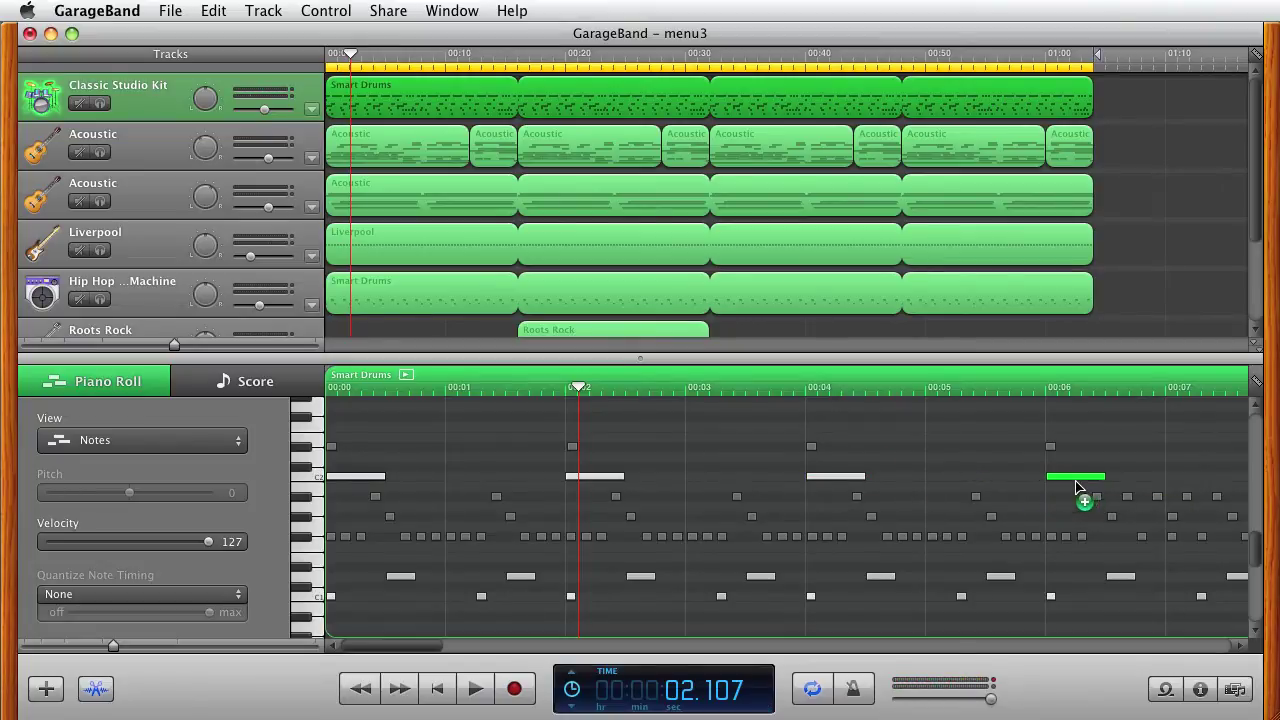
left_click(476, 689)
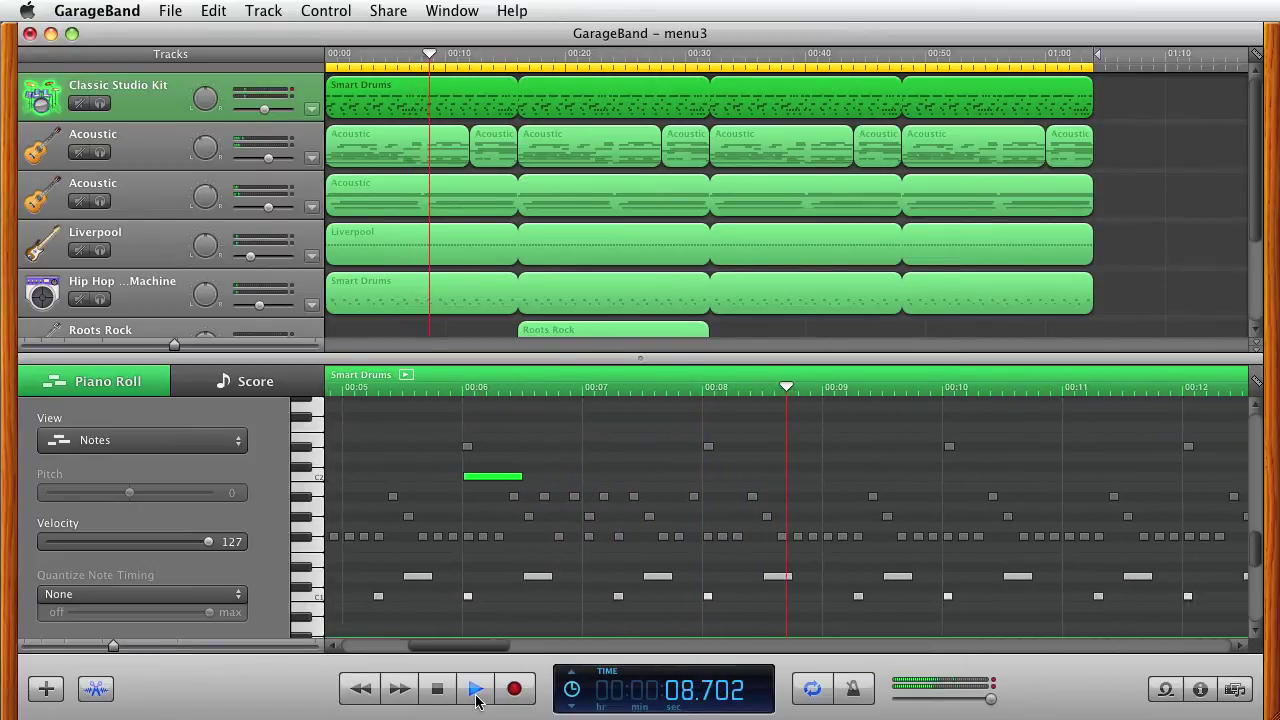
left_click(476, 698)
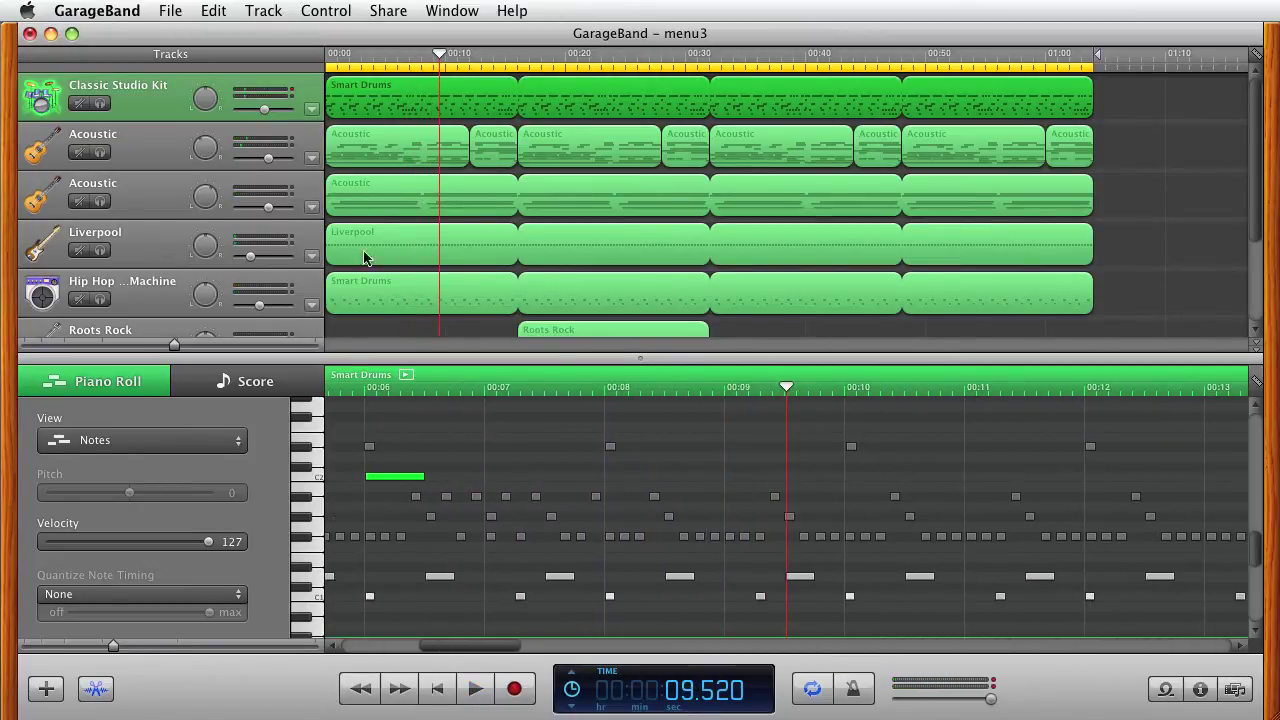
left_click(436, 694)
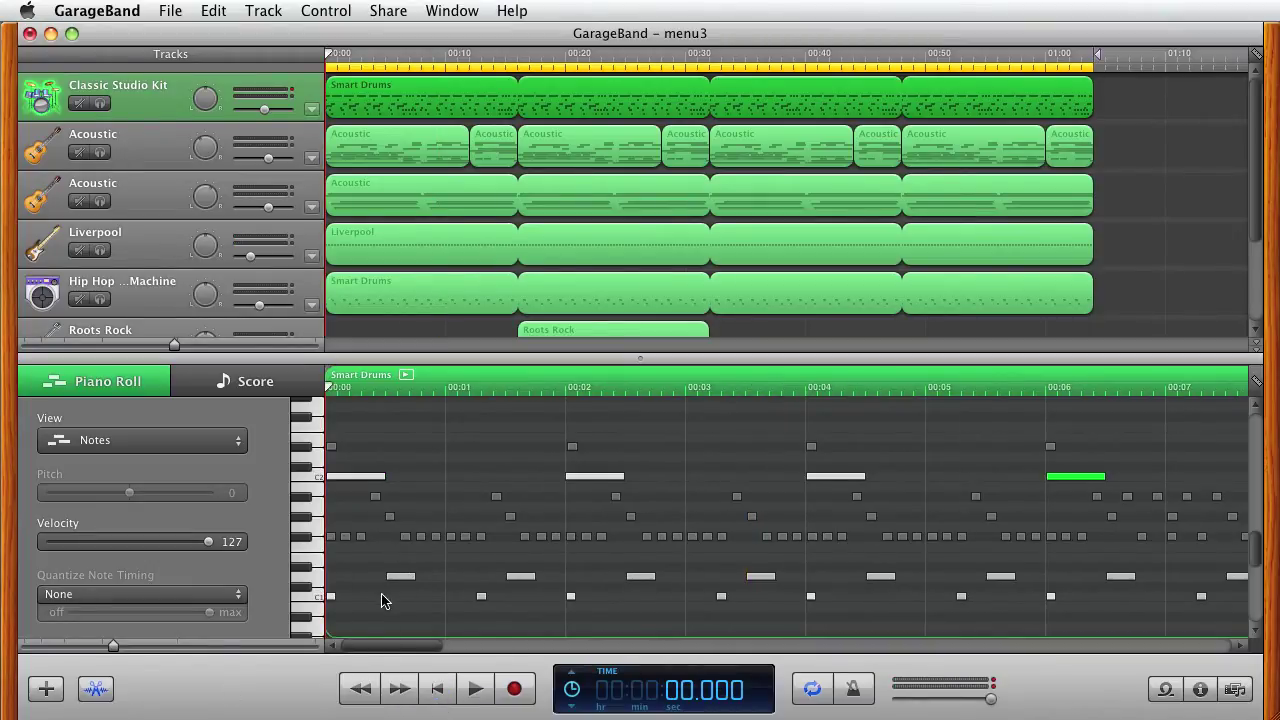
Delete the four long C2 notes, then play the song with the Classic Studio Kit soloed.
scroll(428, 520, "down", 3)
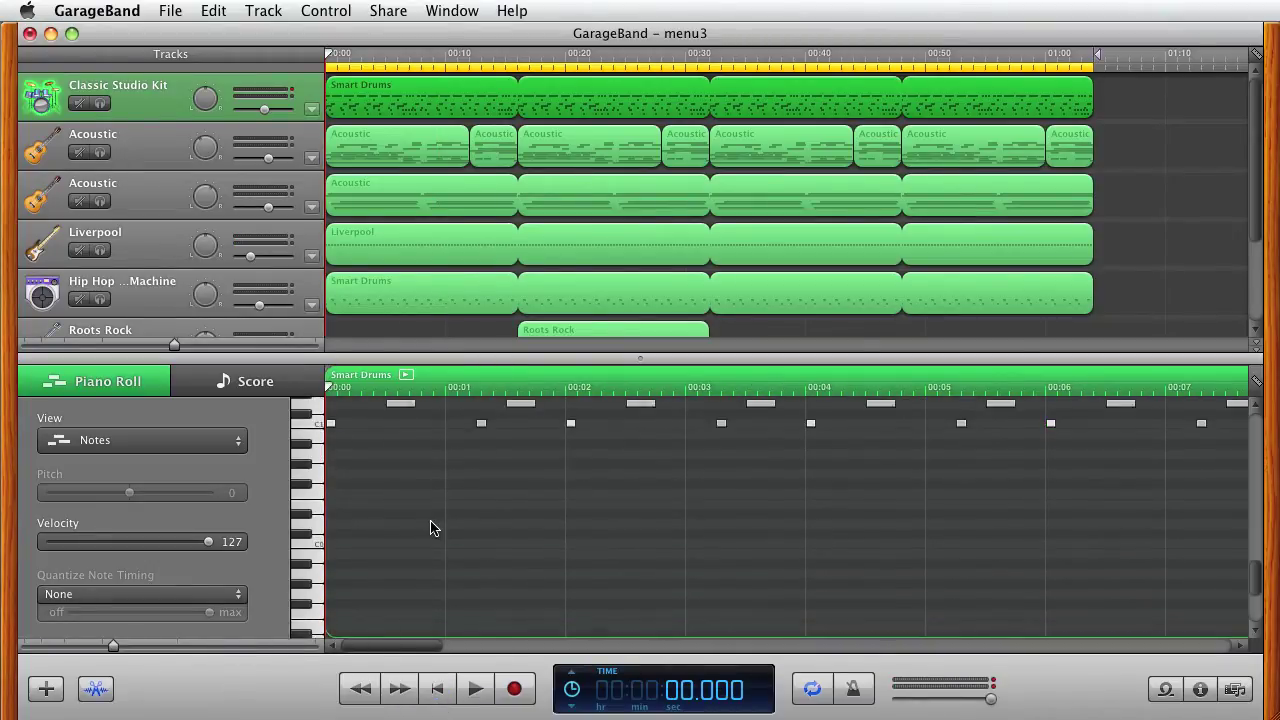
scroll(430, 526, "up", 5)
scroll(435, 560, "down", 3)
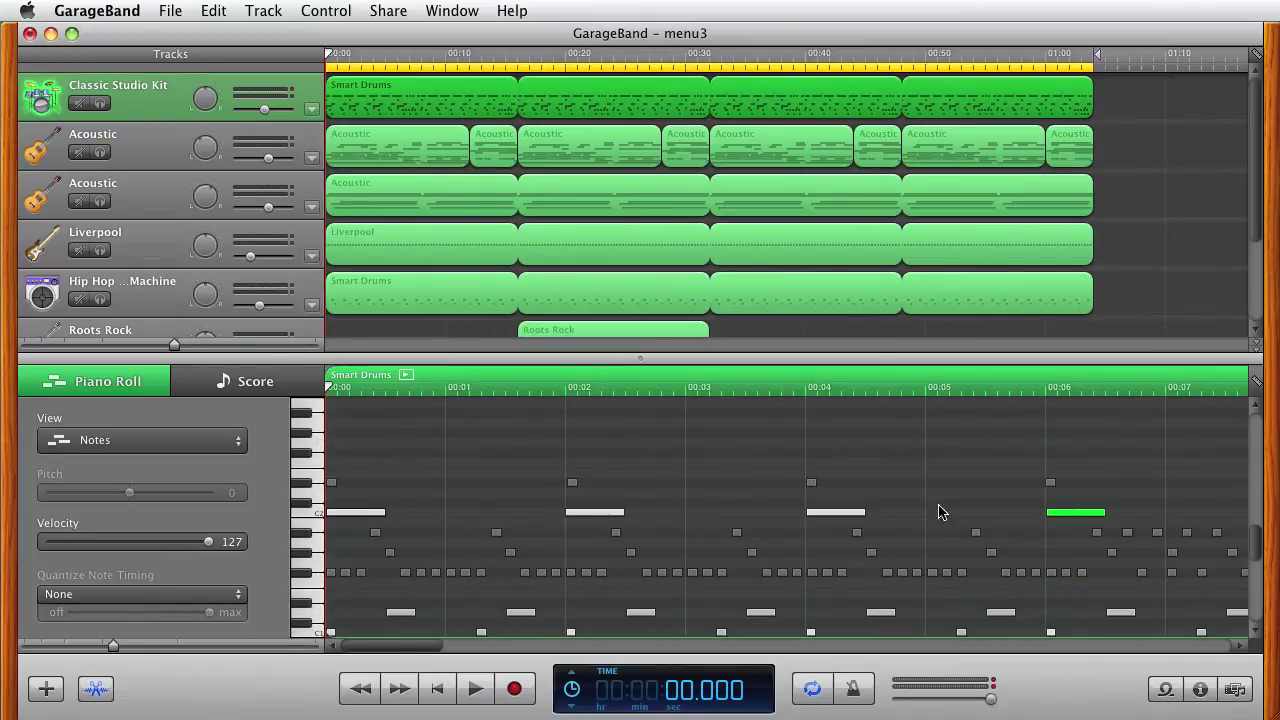
left_click_drag(1118, 510, 375, 520)
key("Delete")
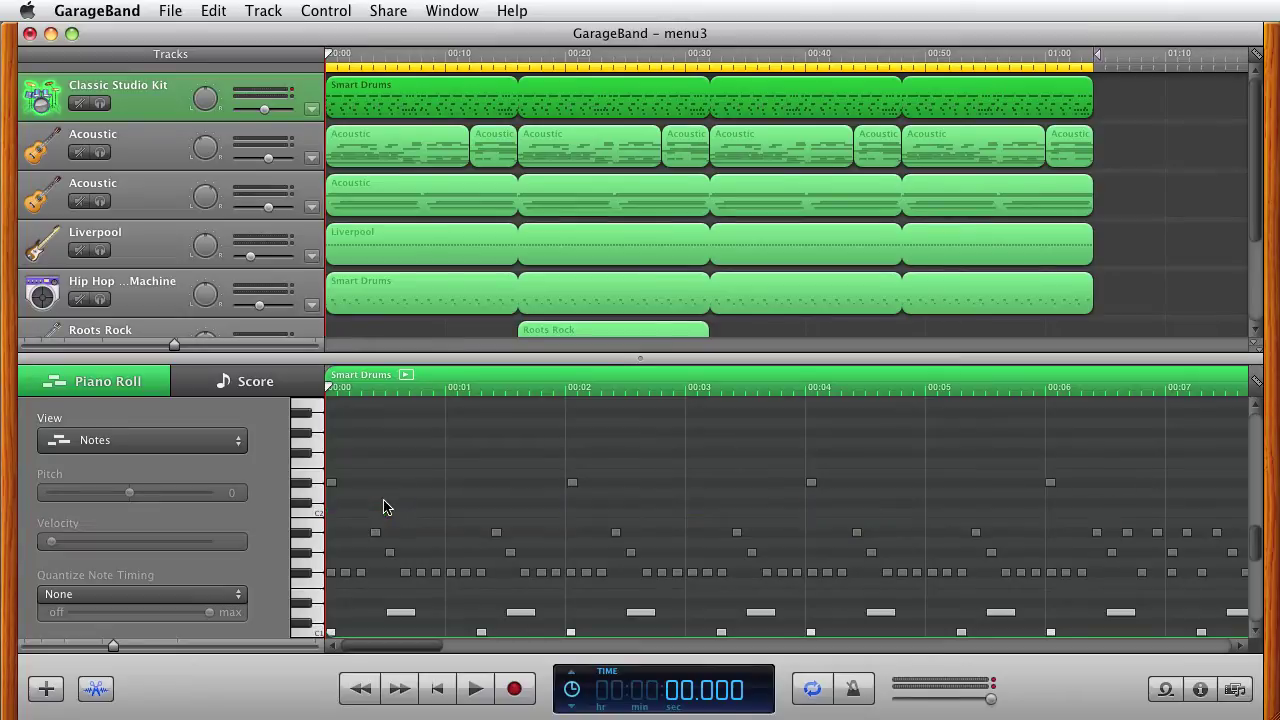
left_click(474, 689)
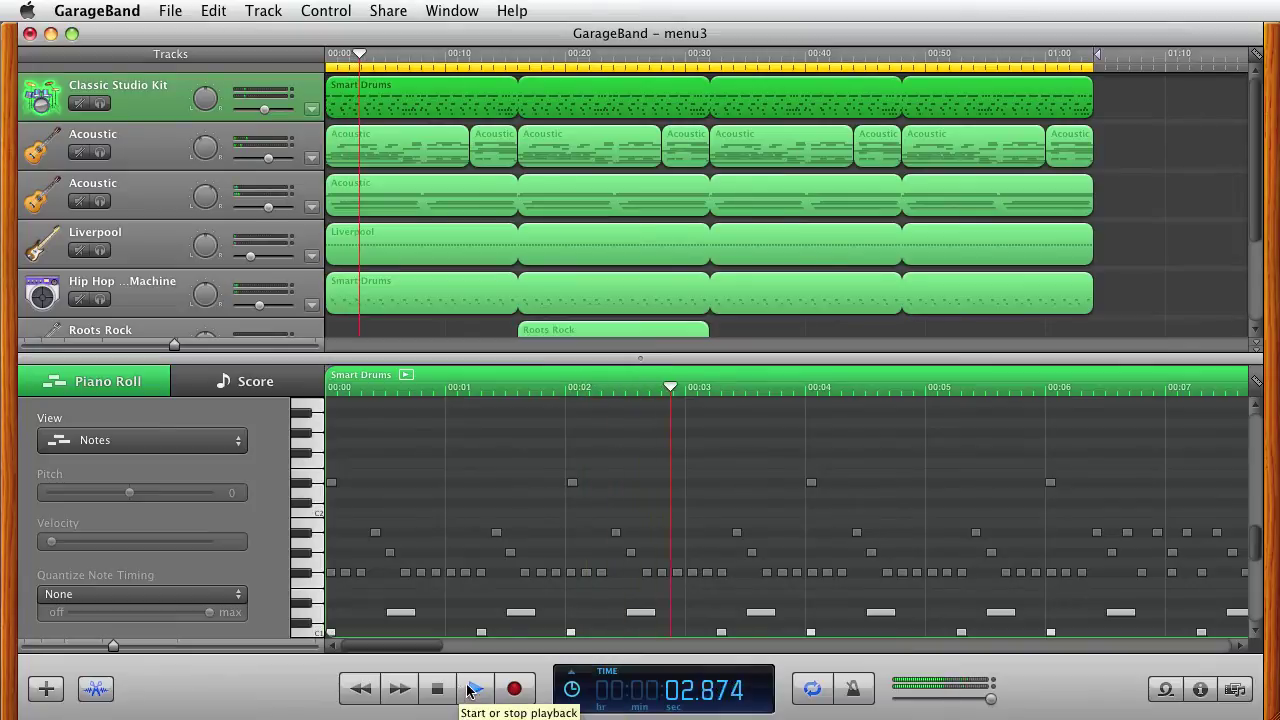
key("s")
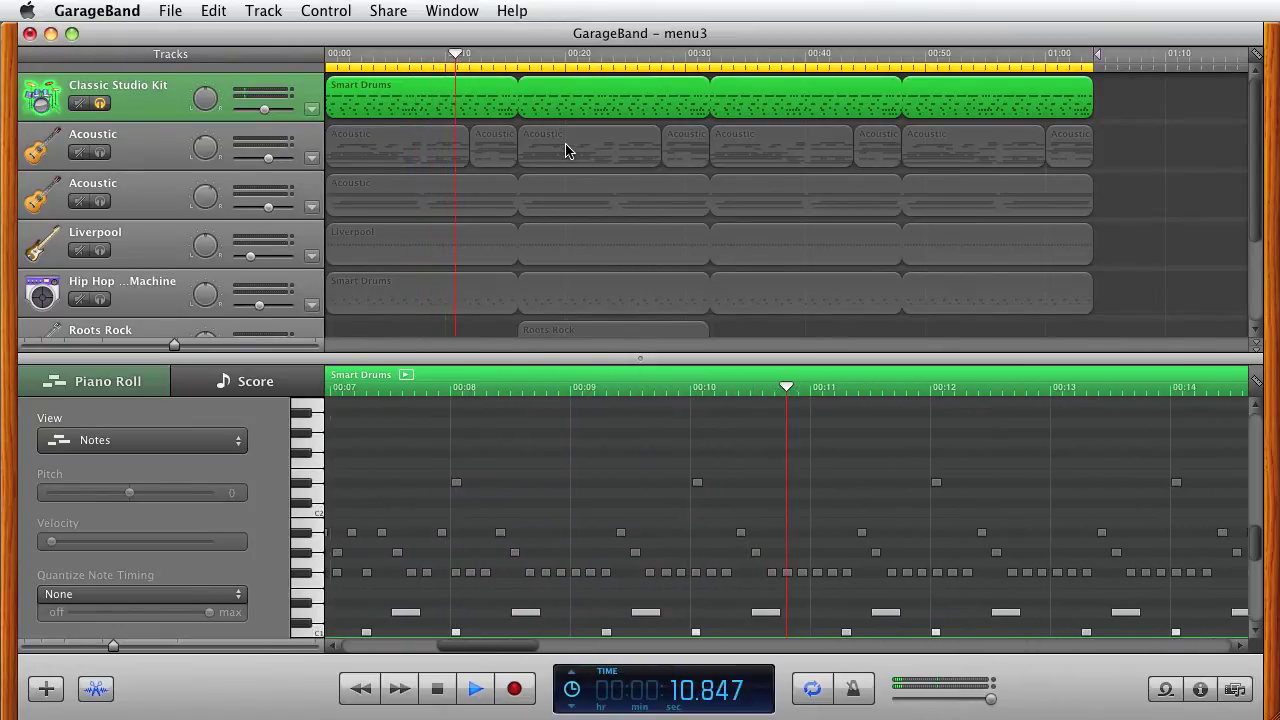
Move the solo from the drums to the first Acoustic track and show its region's notes.
left_click(100, 103)
left_click(100, 152)
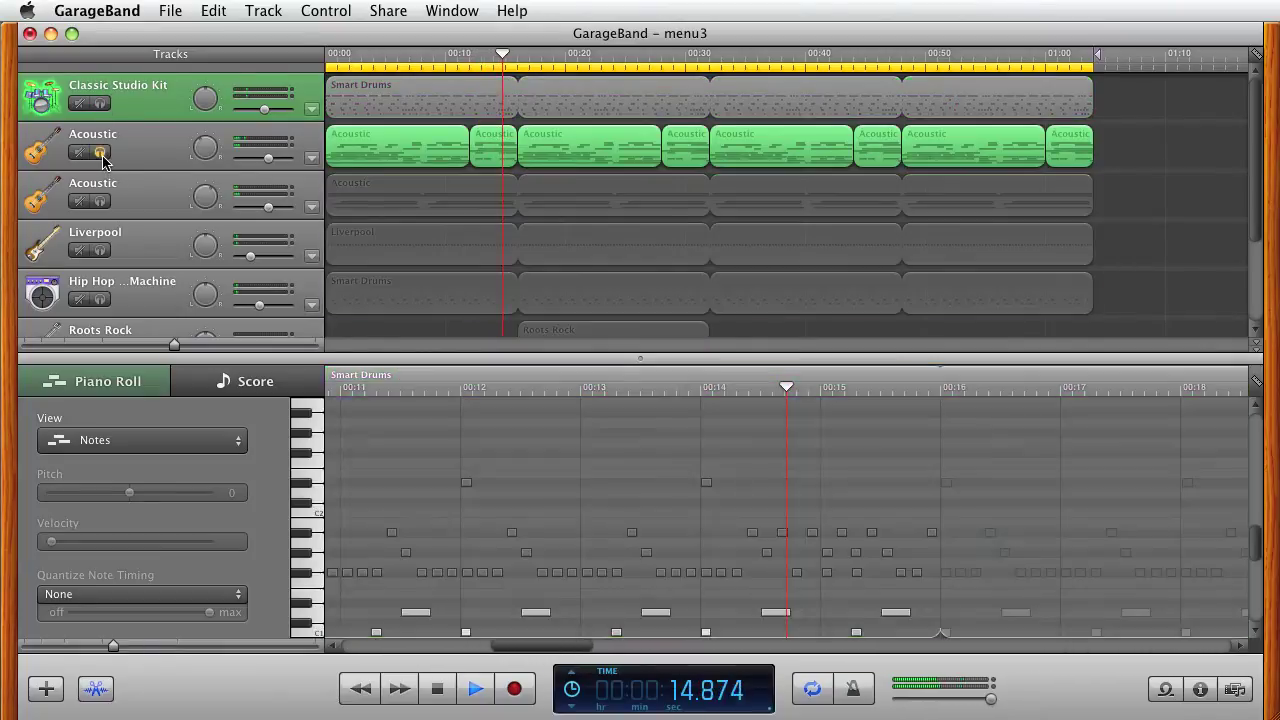
left_click(414, 148)
key("super+e")
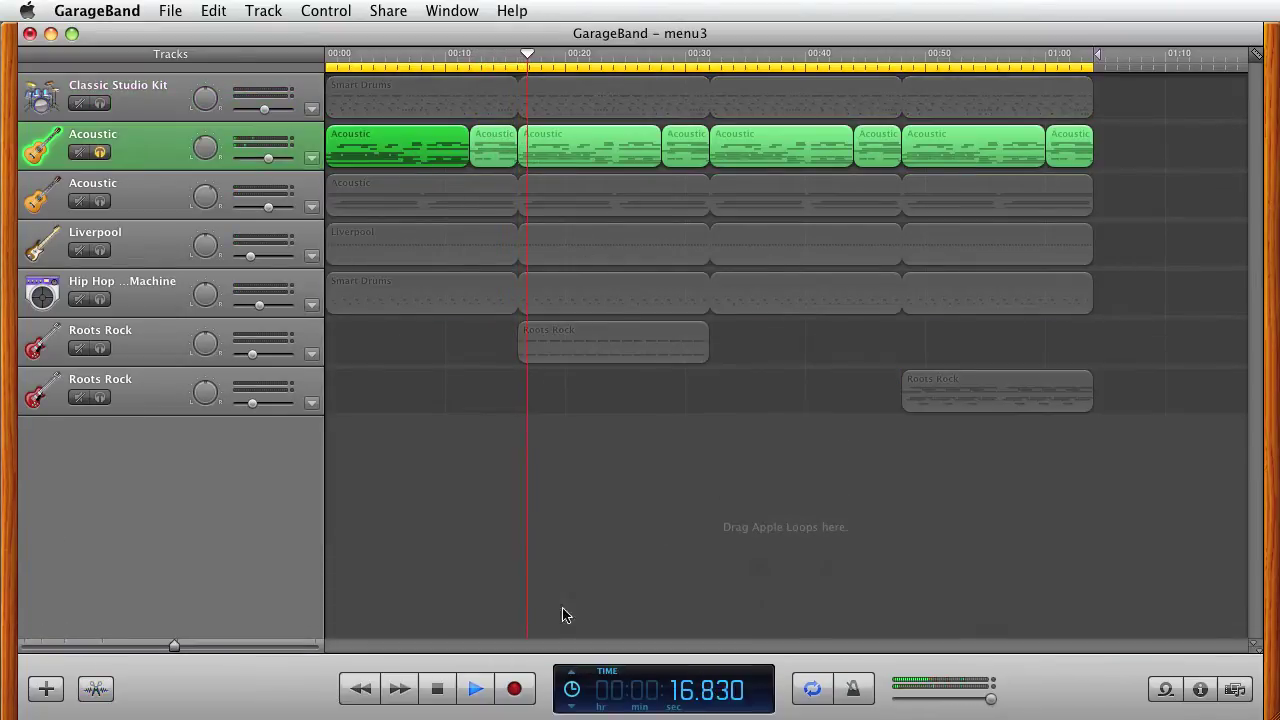
double_click(645, 137)
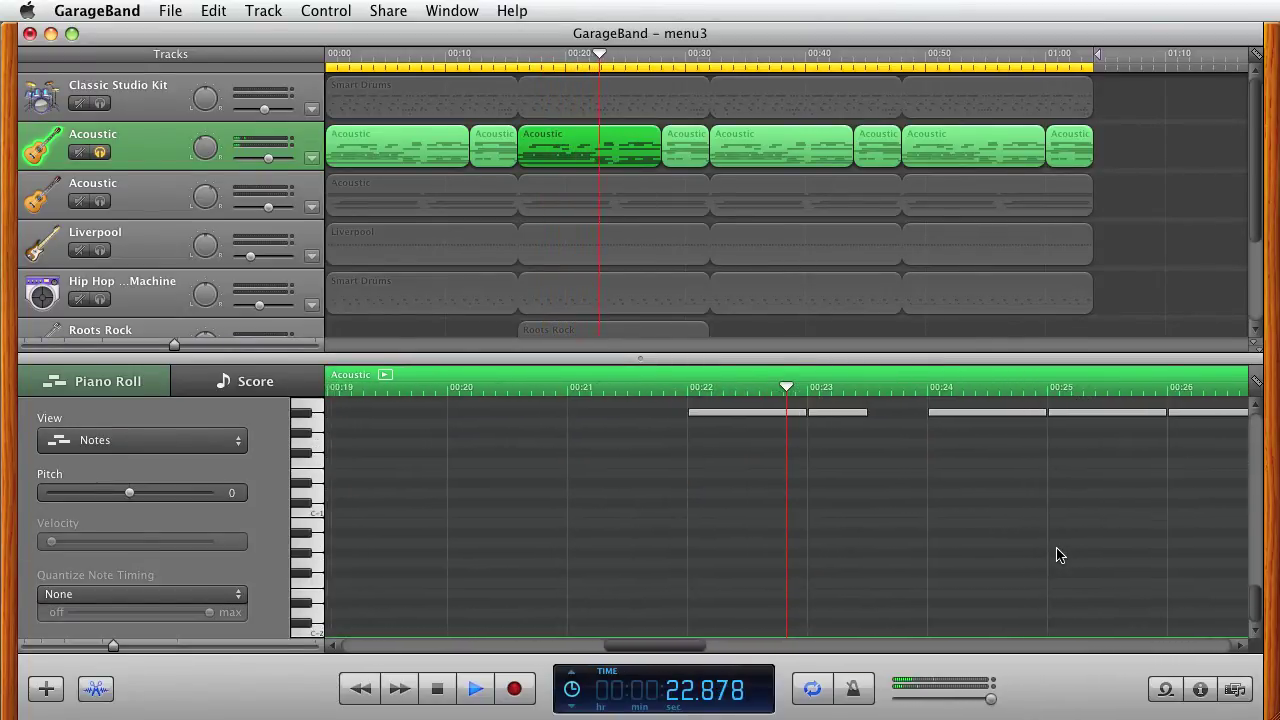
scroll(1060, 555, "up", 3)
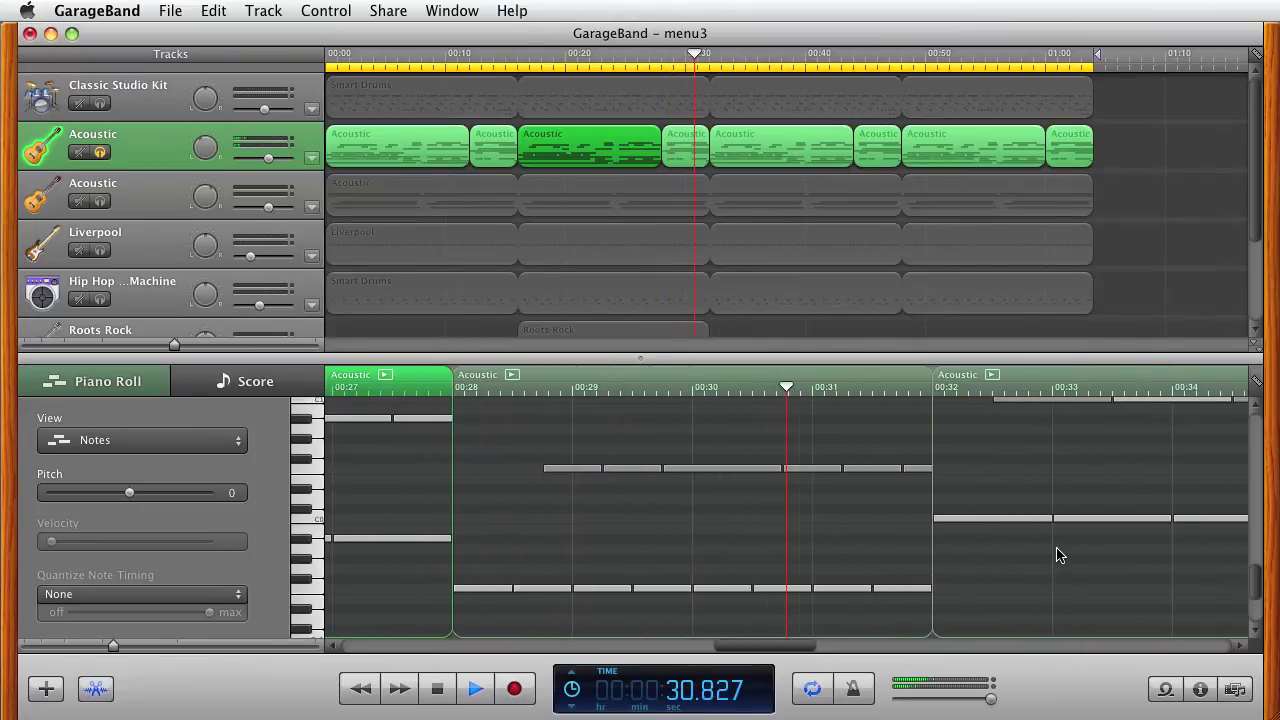
Switch the solo to the second Acoustic track and display its region's notes in the piano roll.
left_click(103, 152)
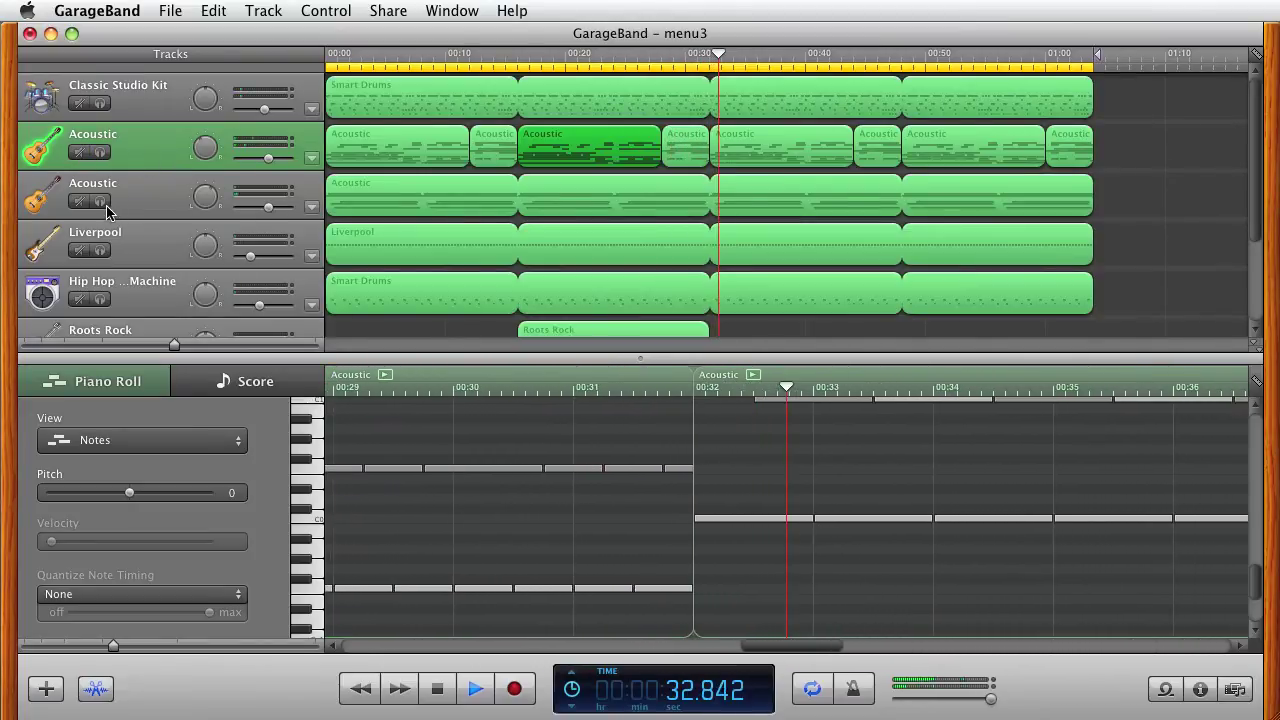
left_click(100, 201)
left_click(792, 197)
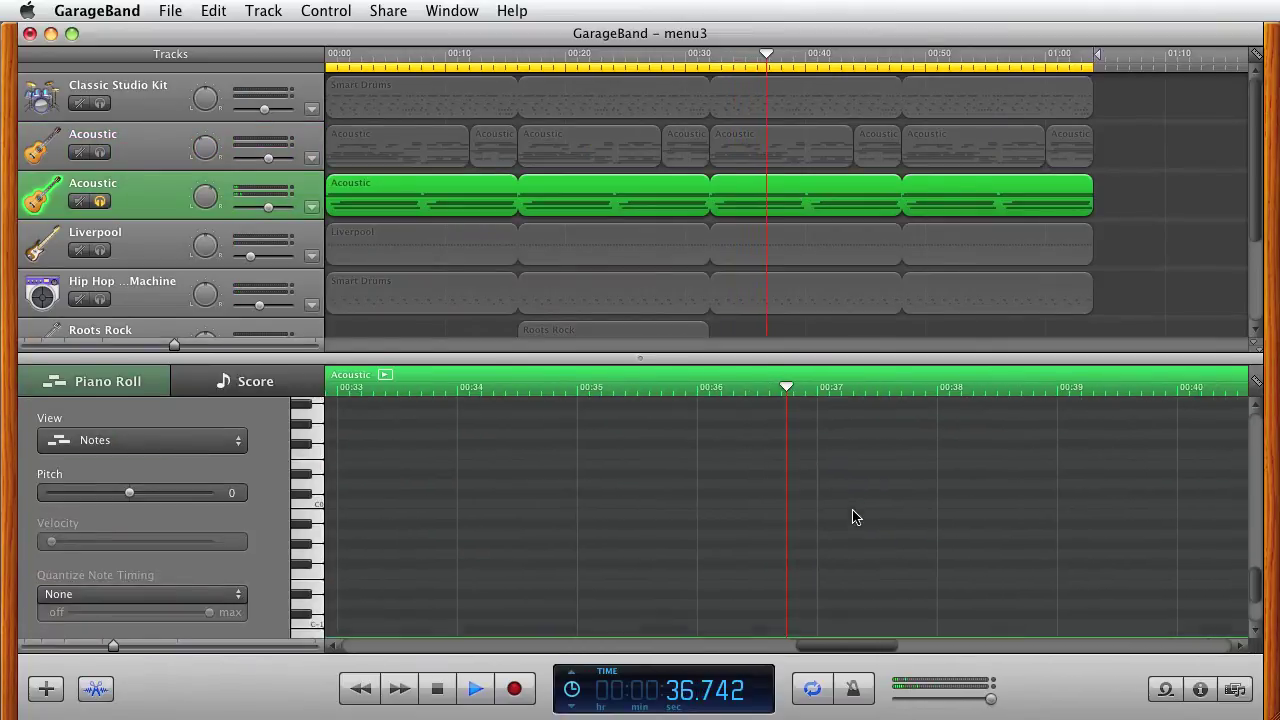
scroll(853, 517, "up", 3)
scroll(853, 517, "up", 1)
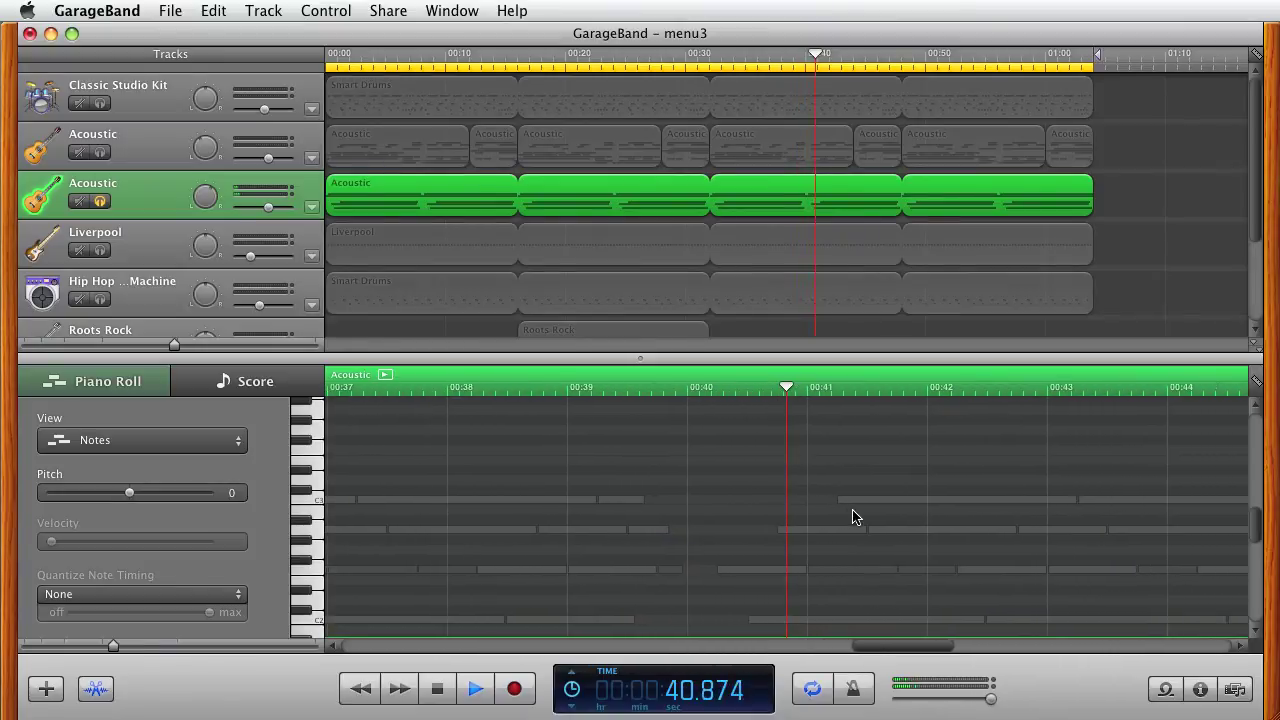
scroll(853, 517, "down", 1)
scroll(853, 517, "down", 2)
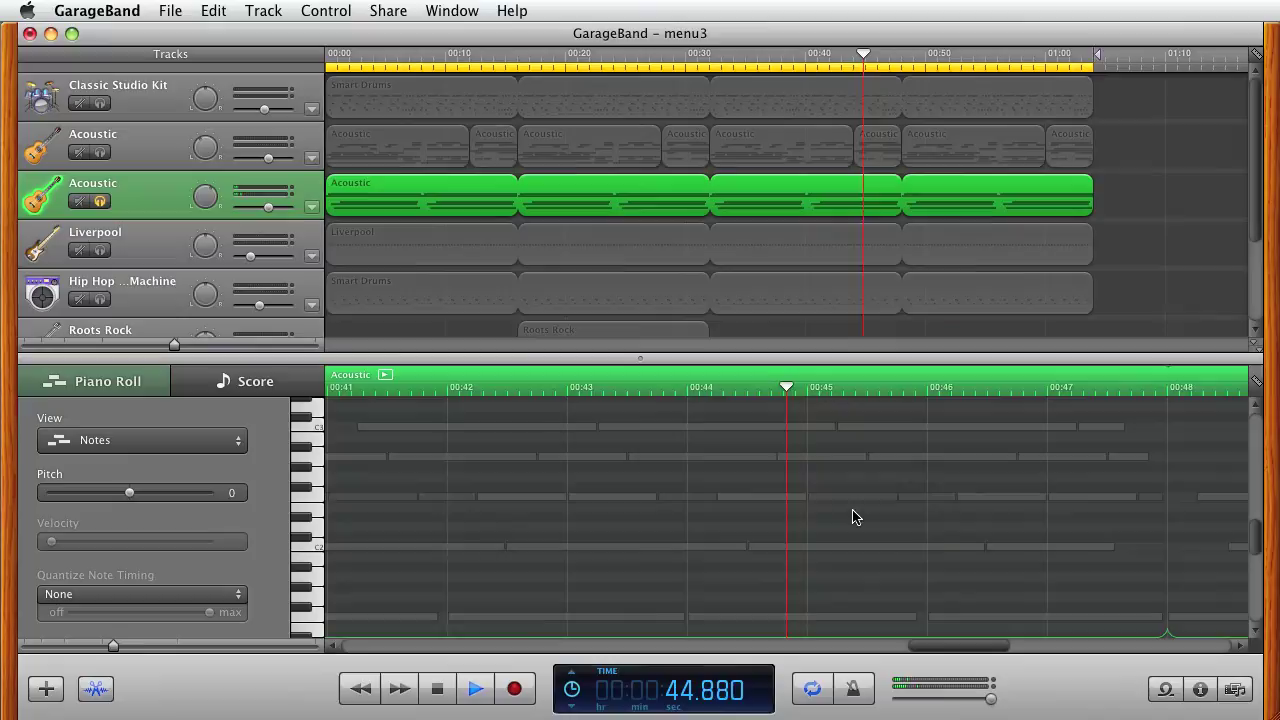
Show the Liverpool region's notes in the piano roll, then move the solo from Liverpool to Hip Hop.
left_click(373, 251)
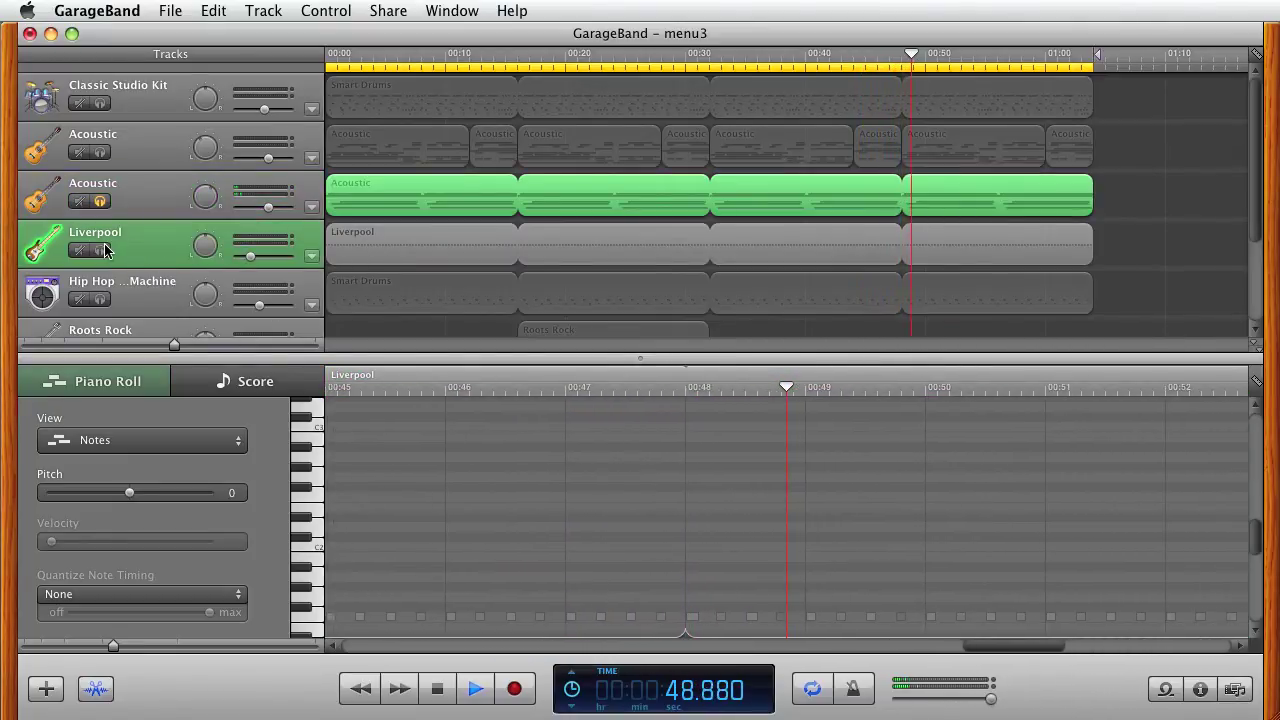
left_click(491, 408)
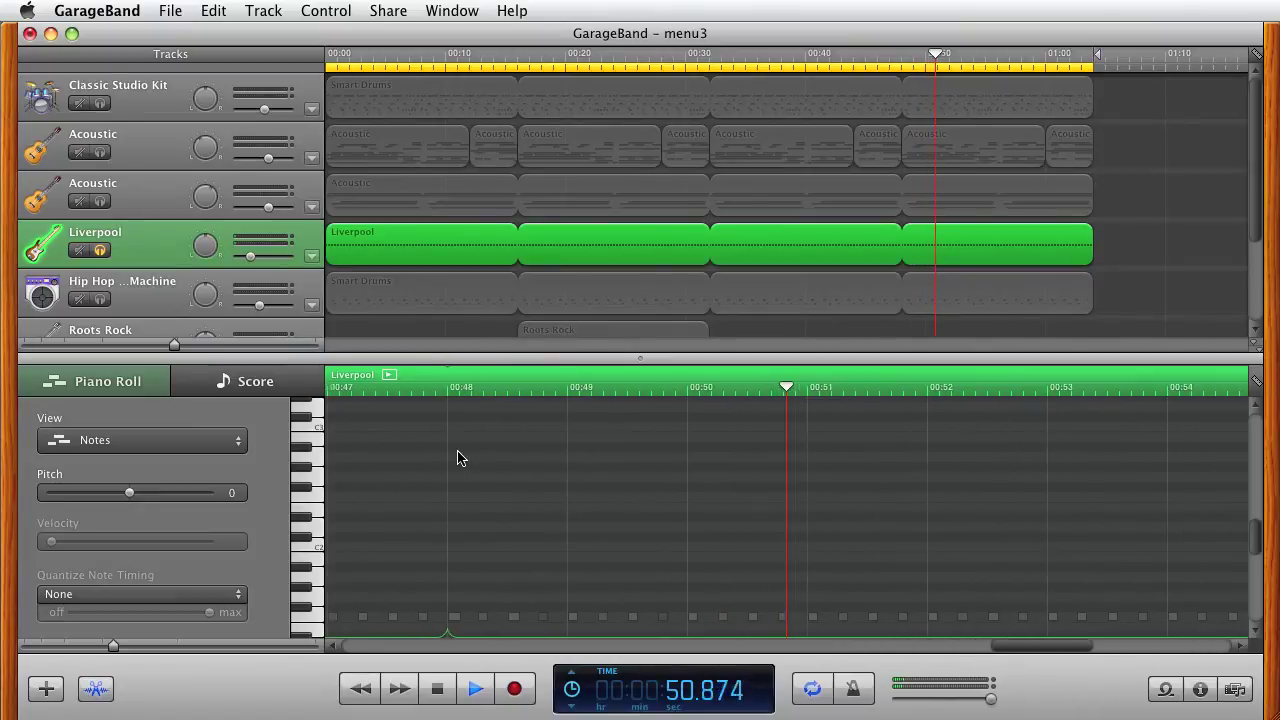
scroll(754, 540, "down", 3)
scroll(756, 539, "down", 1)
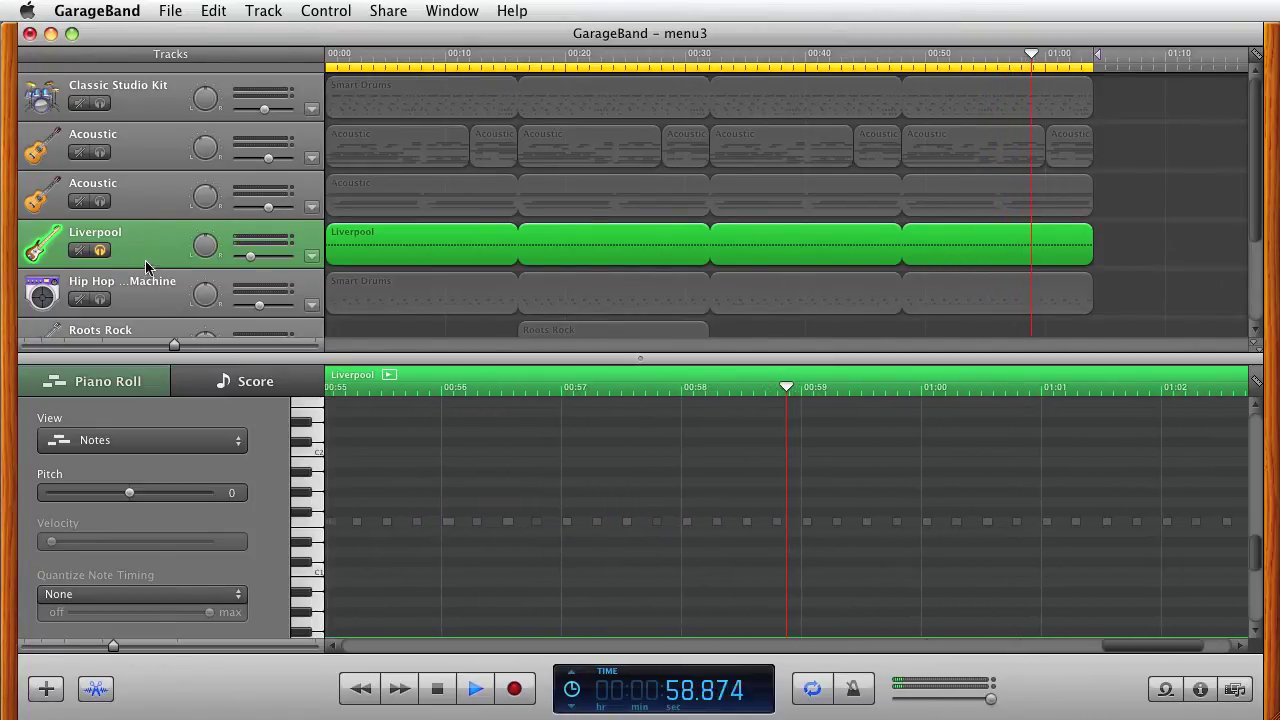
left_click(100, 250)
left_click(101, 300)
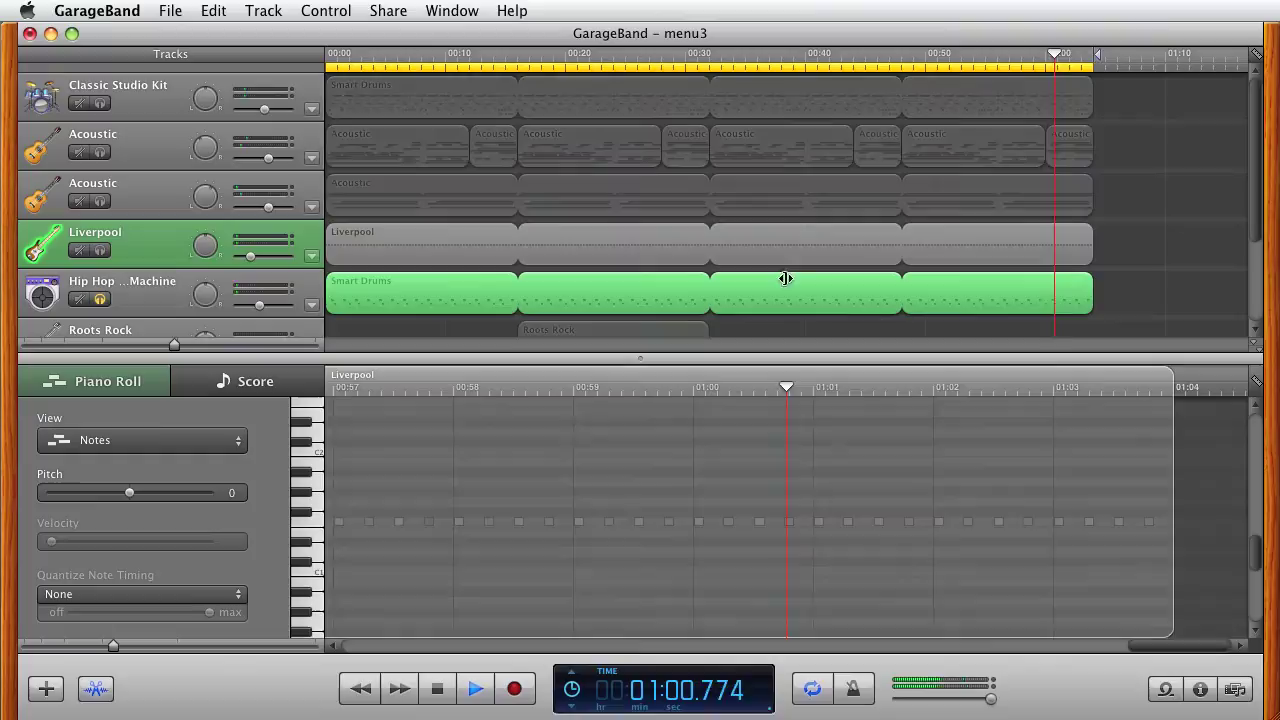
Load the Hip Hop Smart Drums region into the piano roll and scroll toward the Roots Rock tracks.
left_click(997, 303)
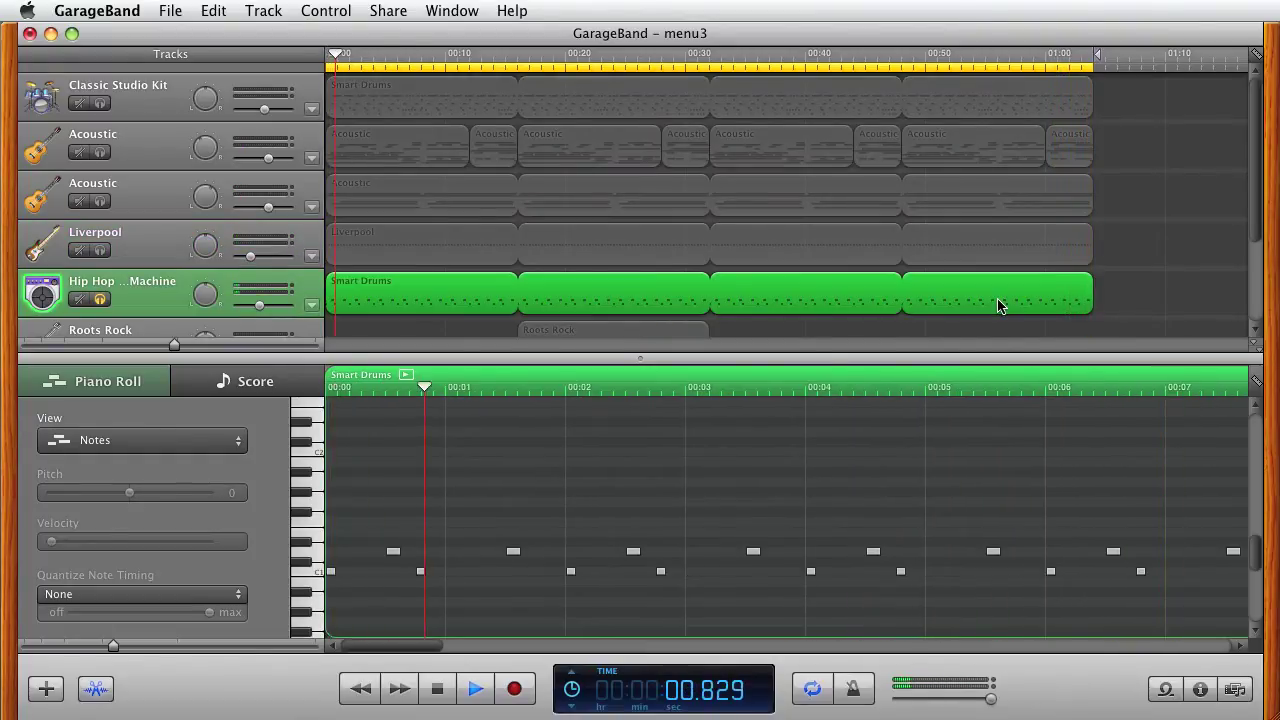
scroll(870, 540, "down", 2)
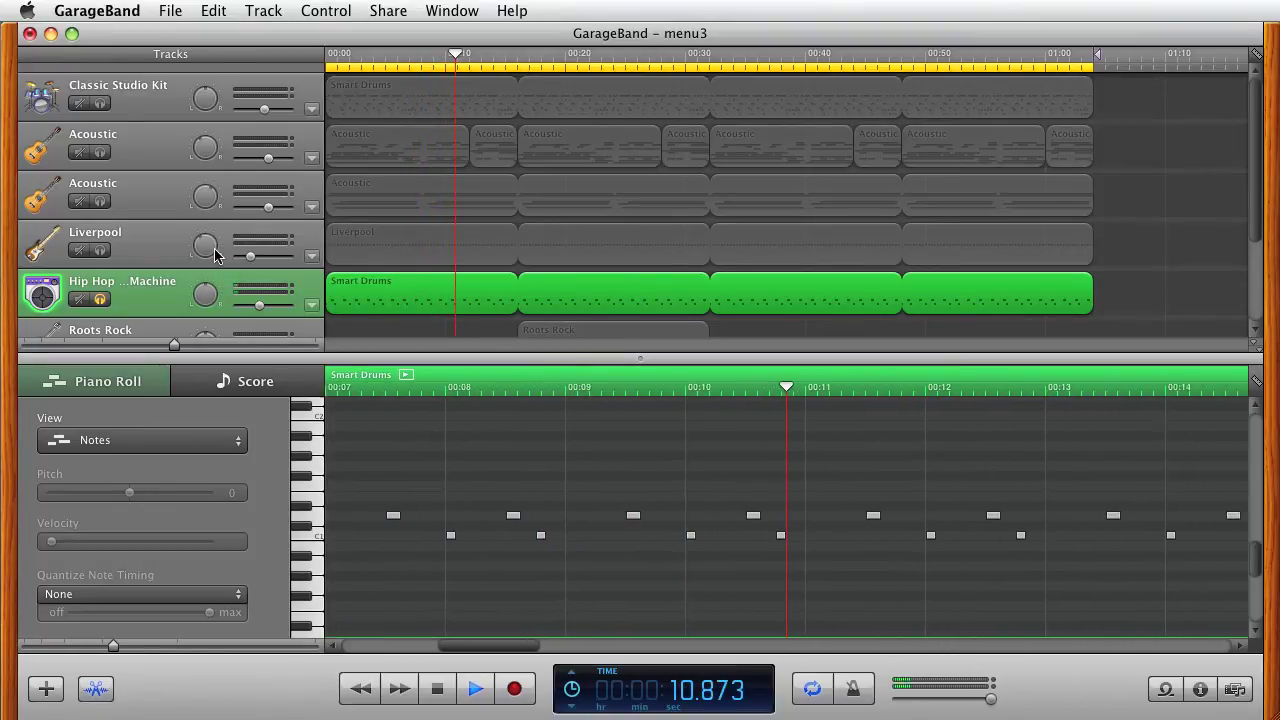
scroll(378, 300, "down", 5)
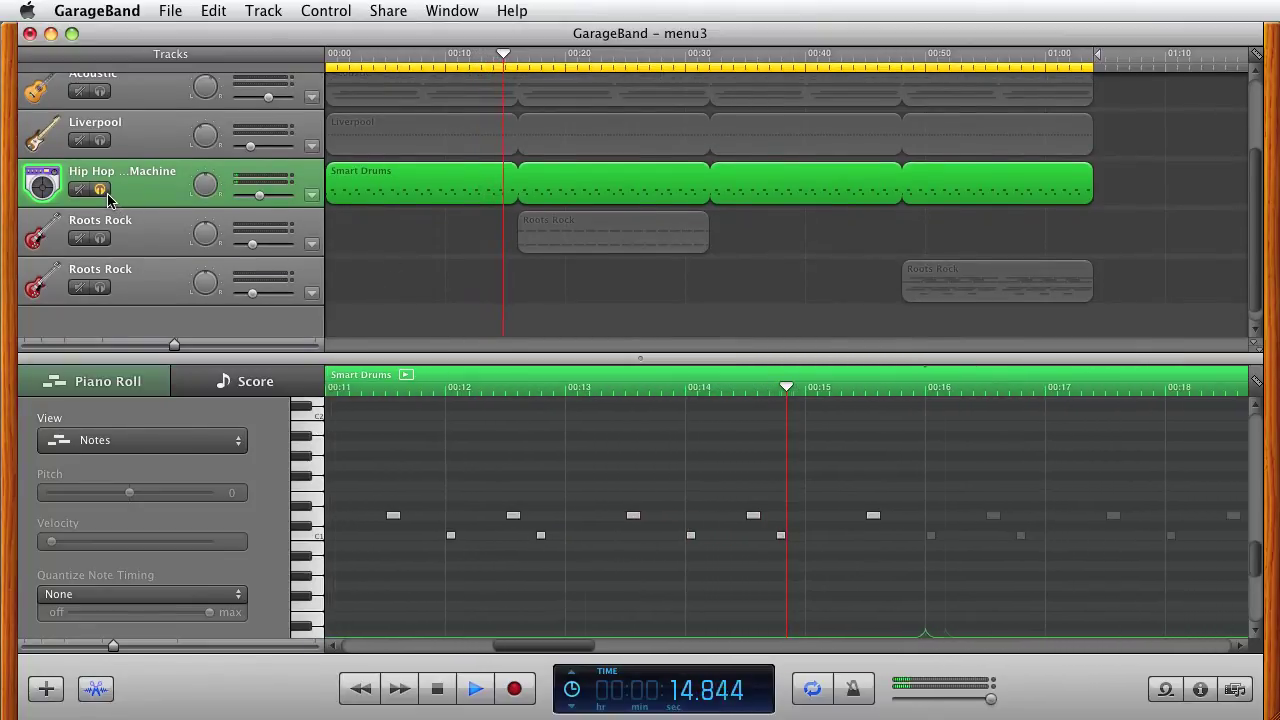
Select only the first Roots Rock region and show its notes in the piano roll.
key("super+a")
left_click(115, 248)
left_click(560, 229)
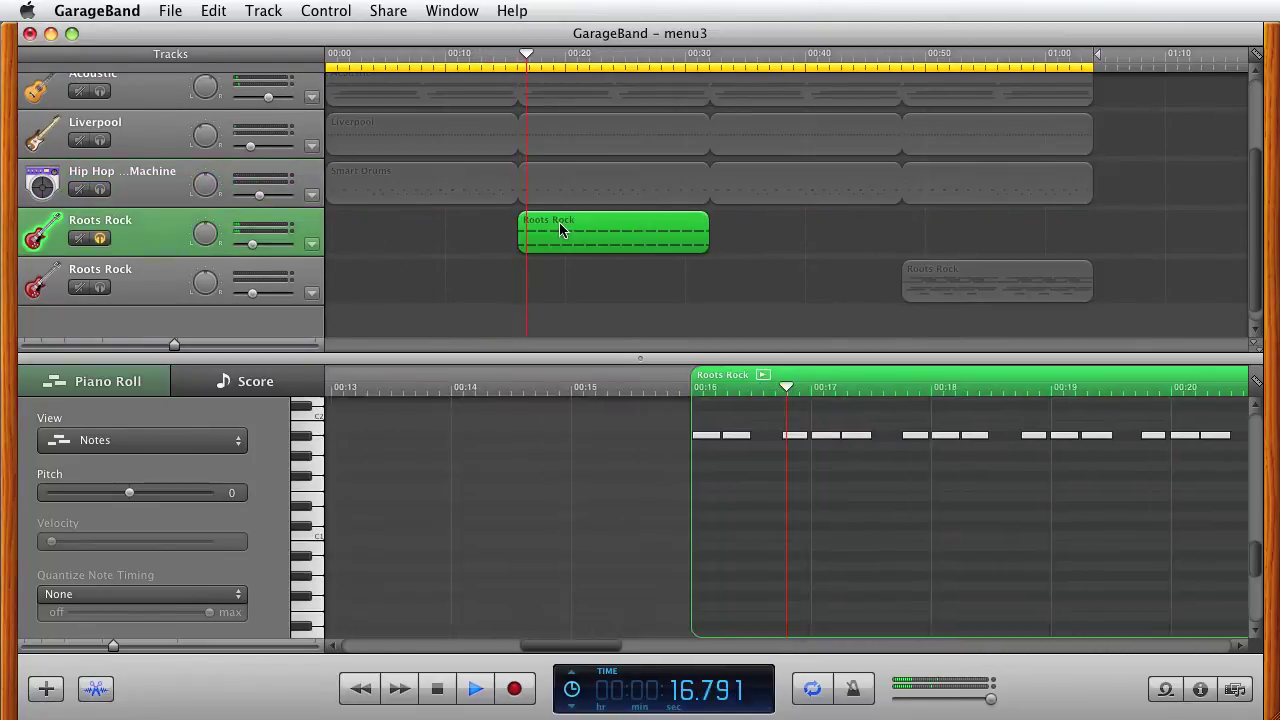
Move the solo from the first Roots Rock track to the second Roots Rock track.
scroll(900, 506, "up", 4)
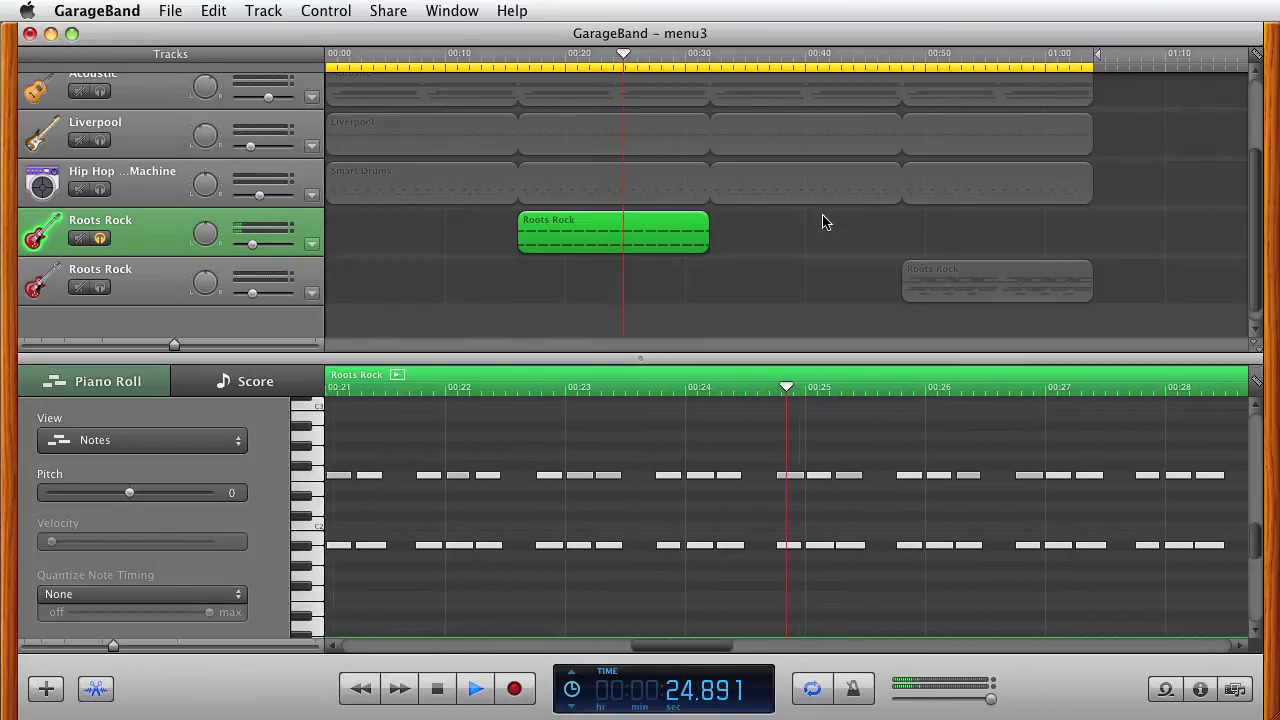
left_click(100, 238)
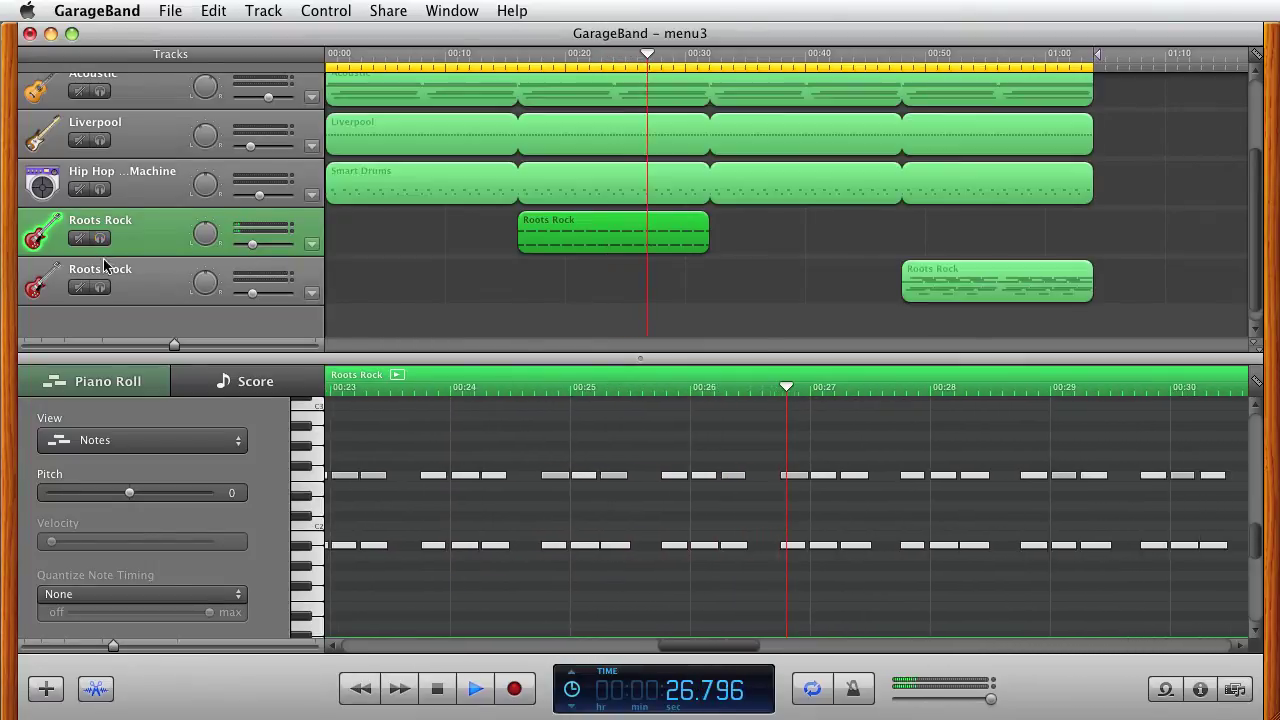
left_click(100, 288)
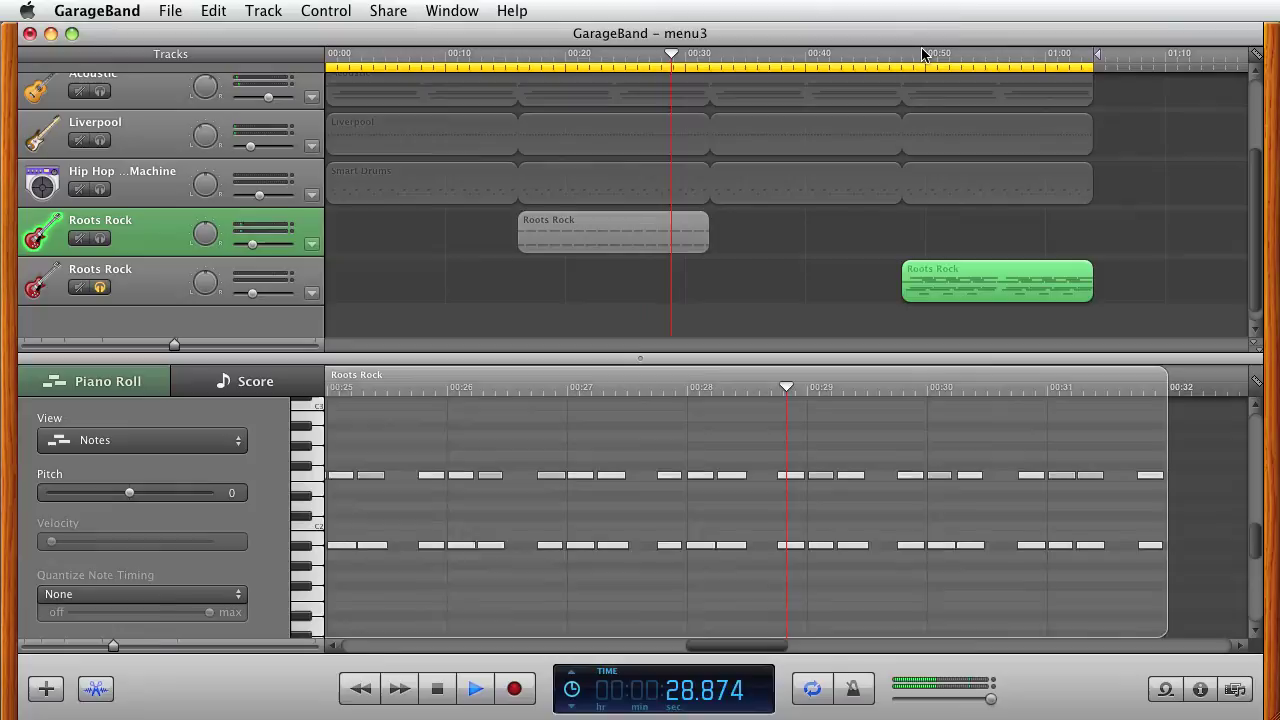
Jump to about 0:45, show the second Roots Rock region's notes, and stop playback near 57 seconds.
left_click(870, 58)
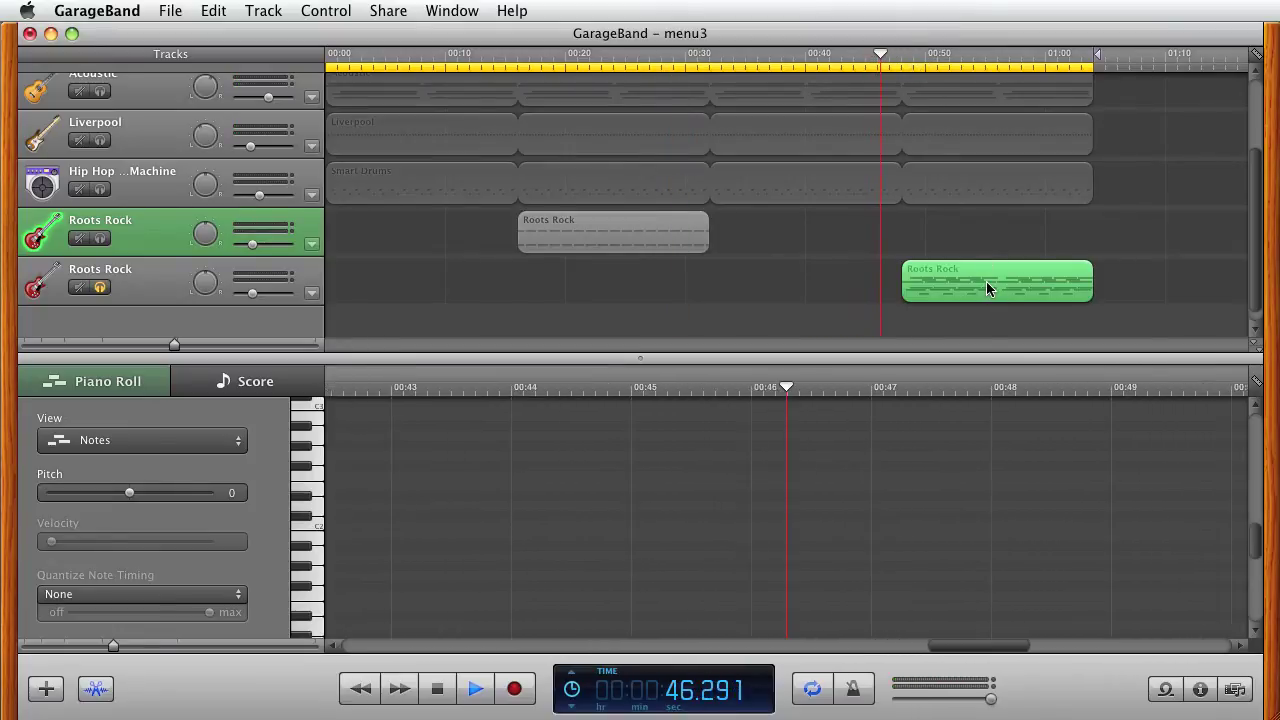
left_click(986, 283)
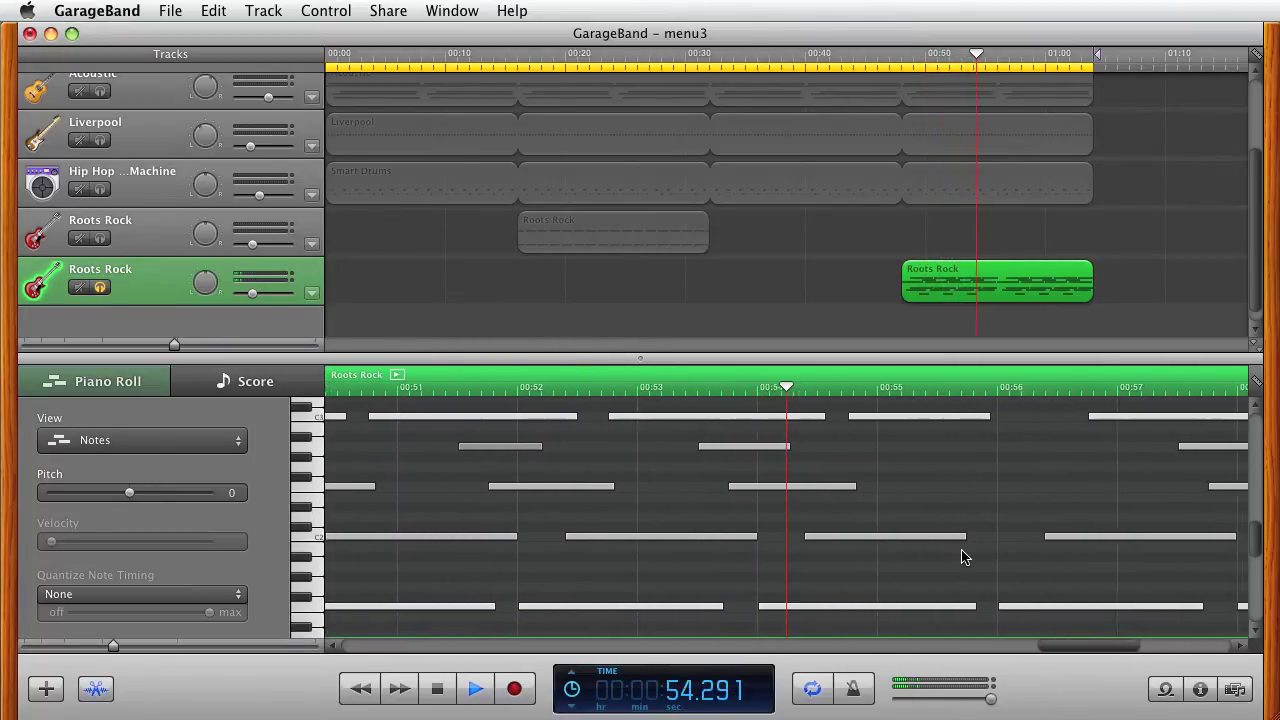
left_click(476, 690)
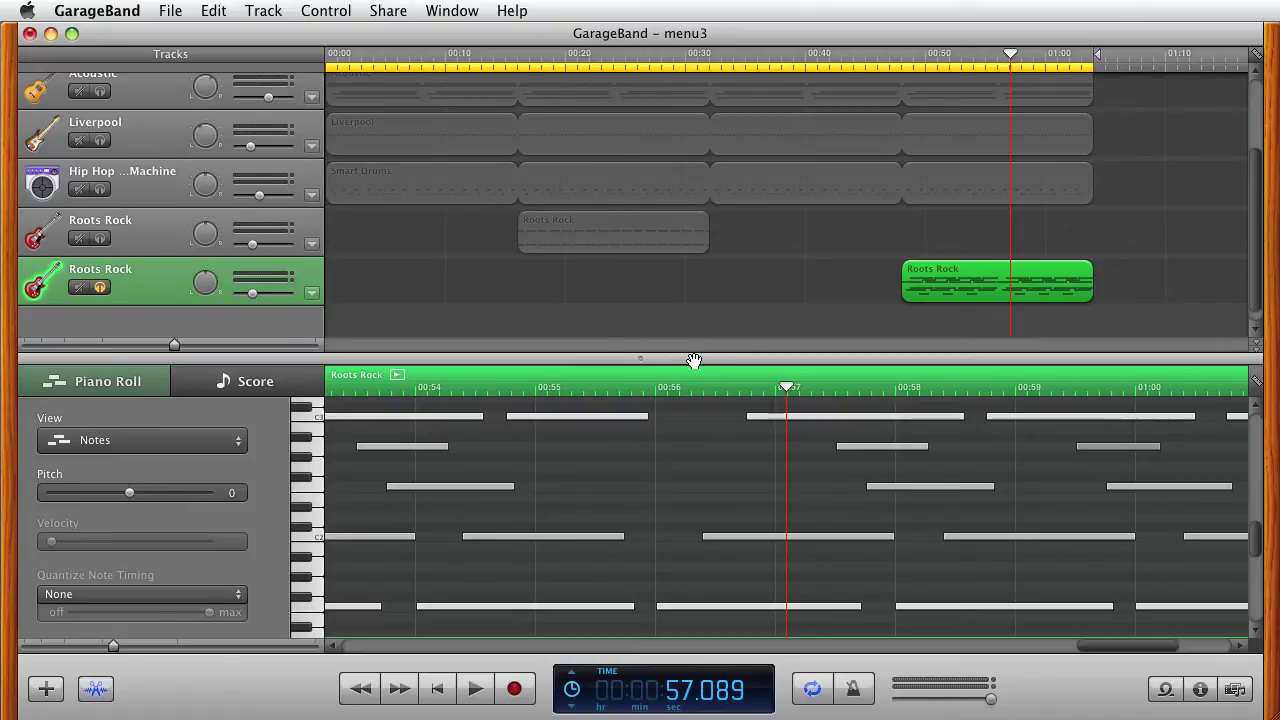
scroll(858, 280, "up", 3)
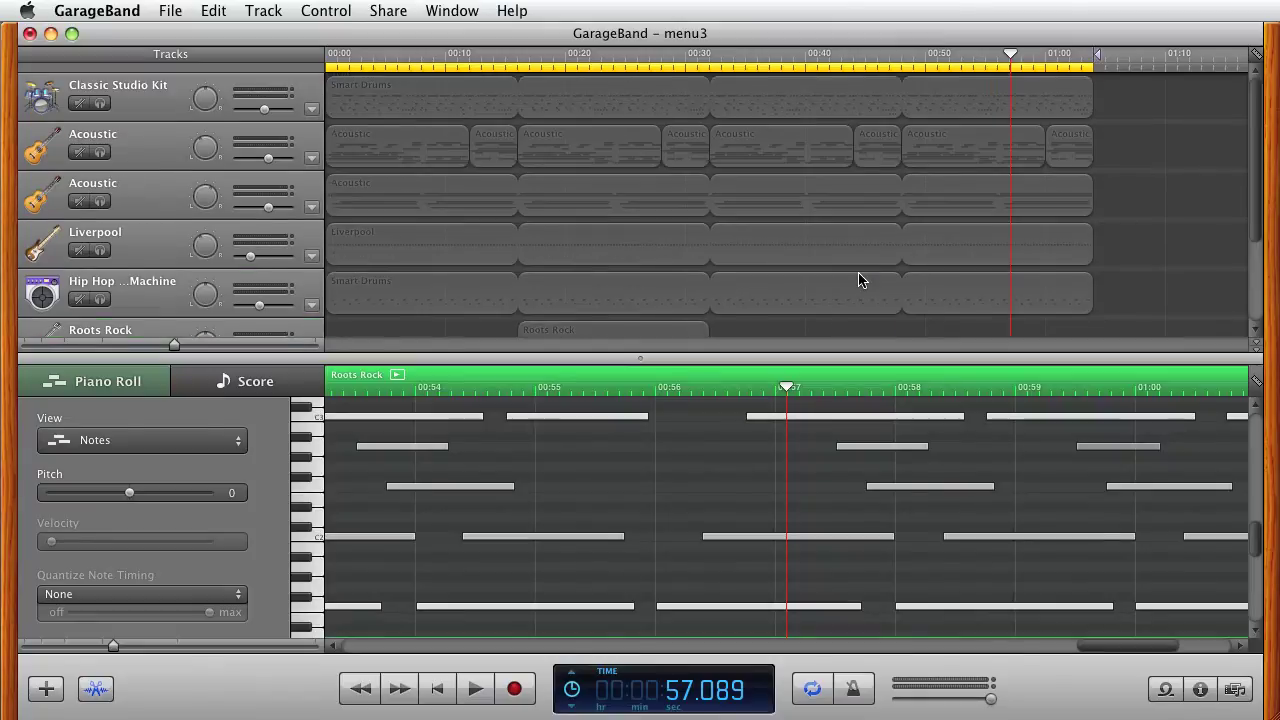
scroll(858, 280, "down", 3)
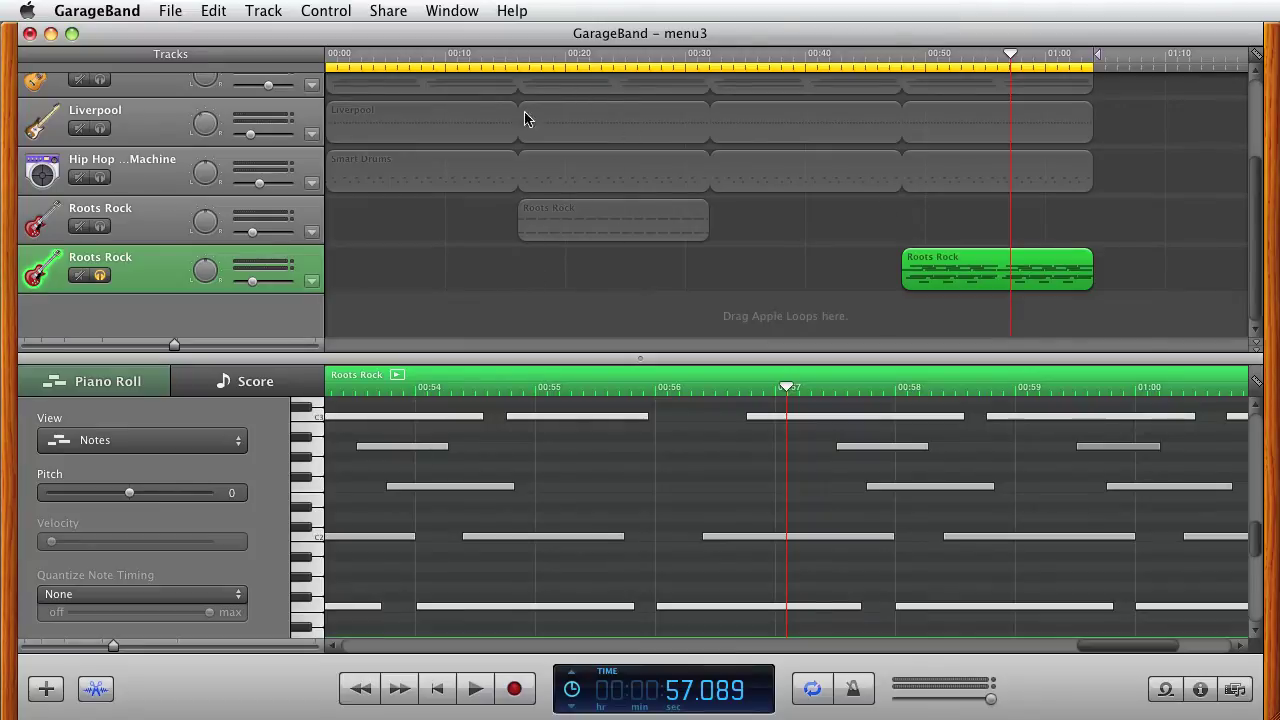
scroll(690, 270, "up", 3)
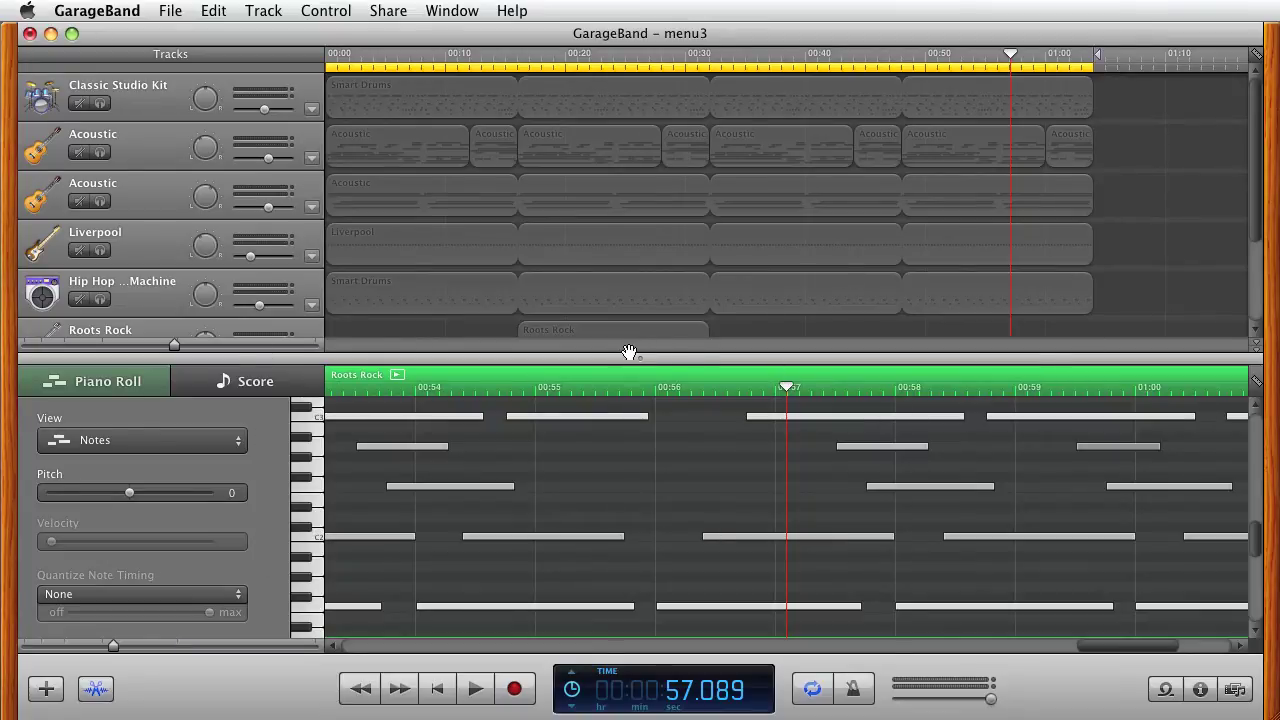
Display the second Roots Rock part as score notation and play the song from the start.
left_click(240, 382)
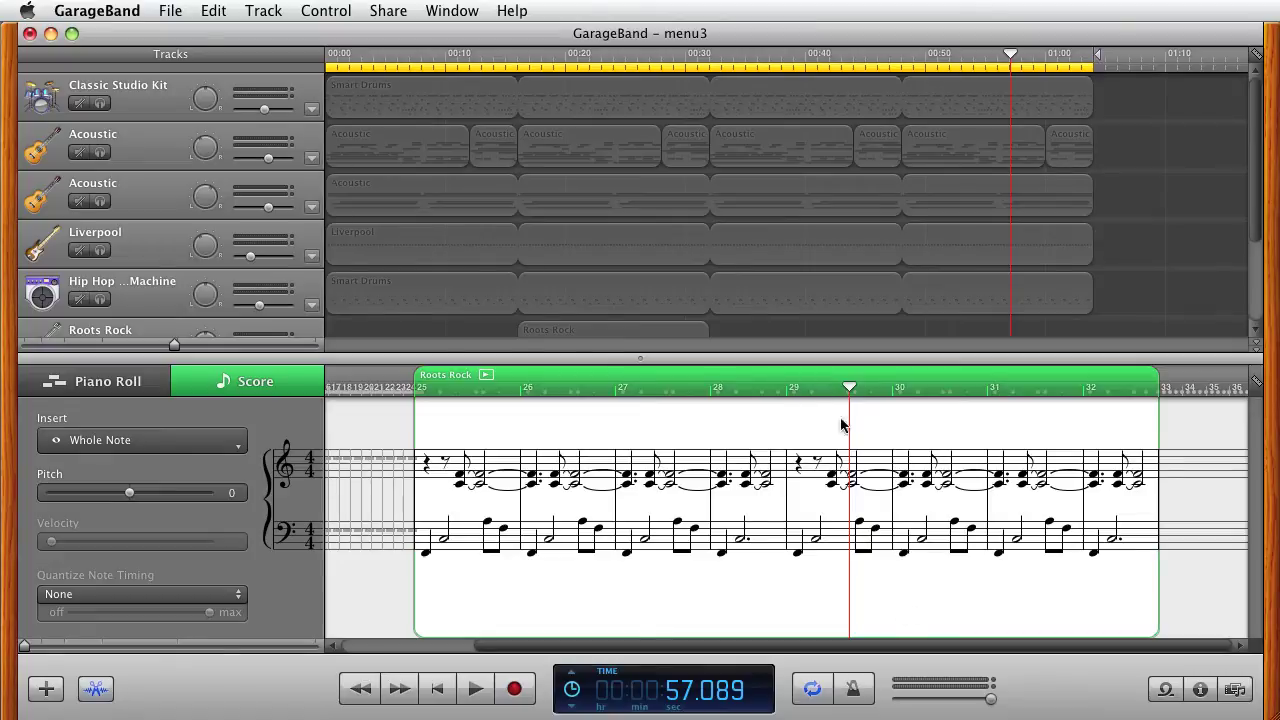
left_click_drag(1108, 236, 1045, 263)
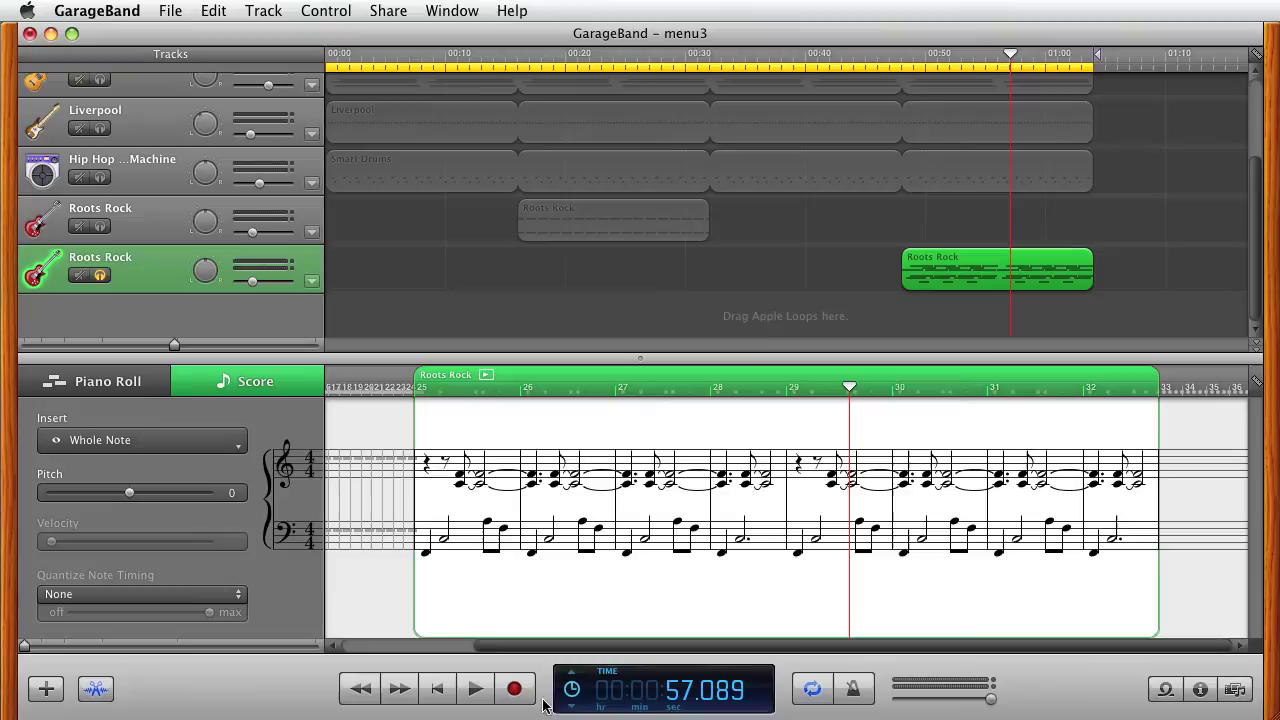
left_click(475, 688)
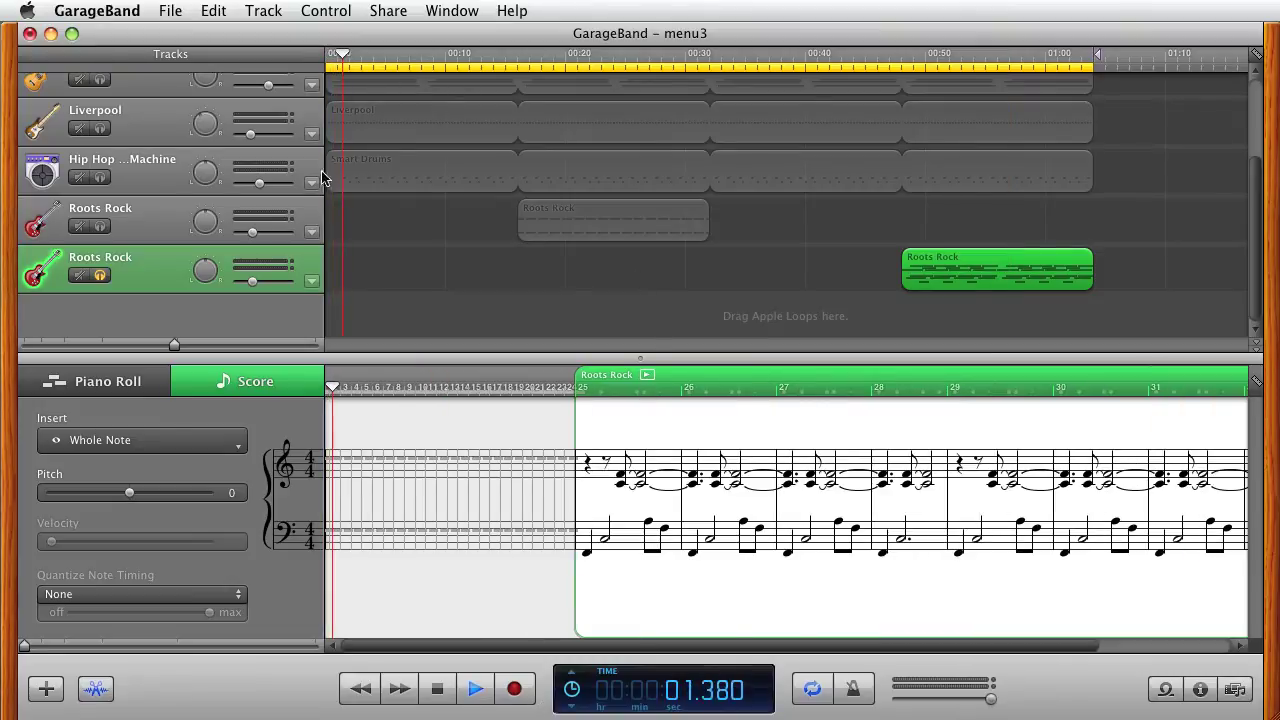
Select and solo the Hip Hop Machine drum track, and unsolo the second Roots Rock track.
left_click(152, 185)
left_click(100, 177)
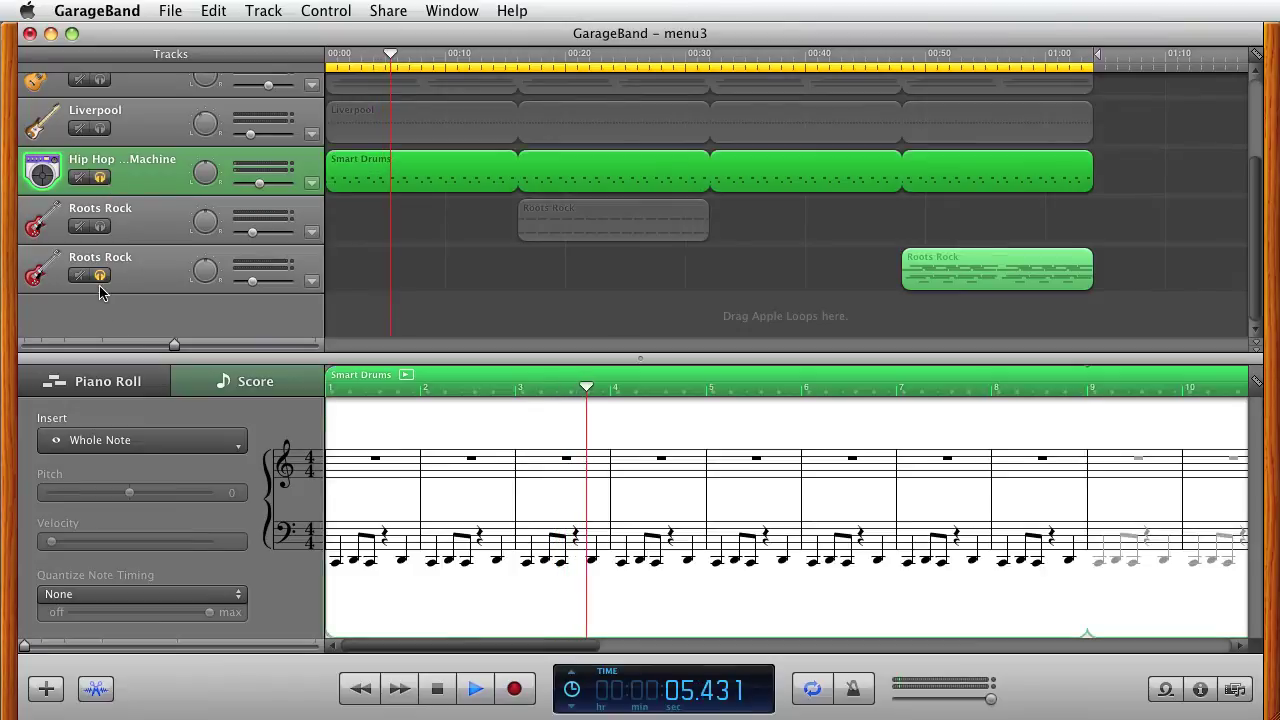
left_click(100, 276)
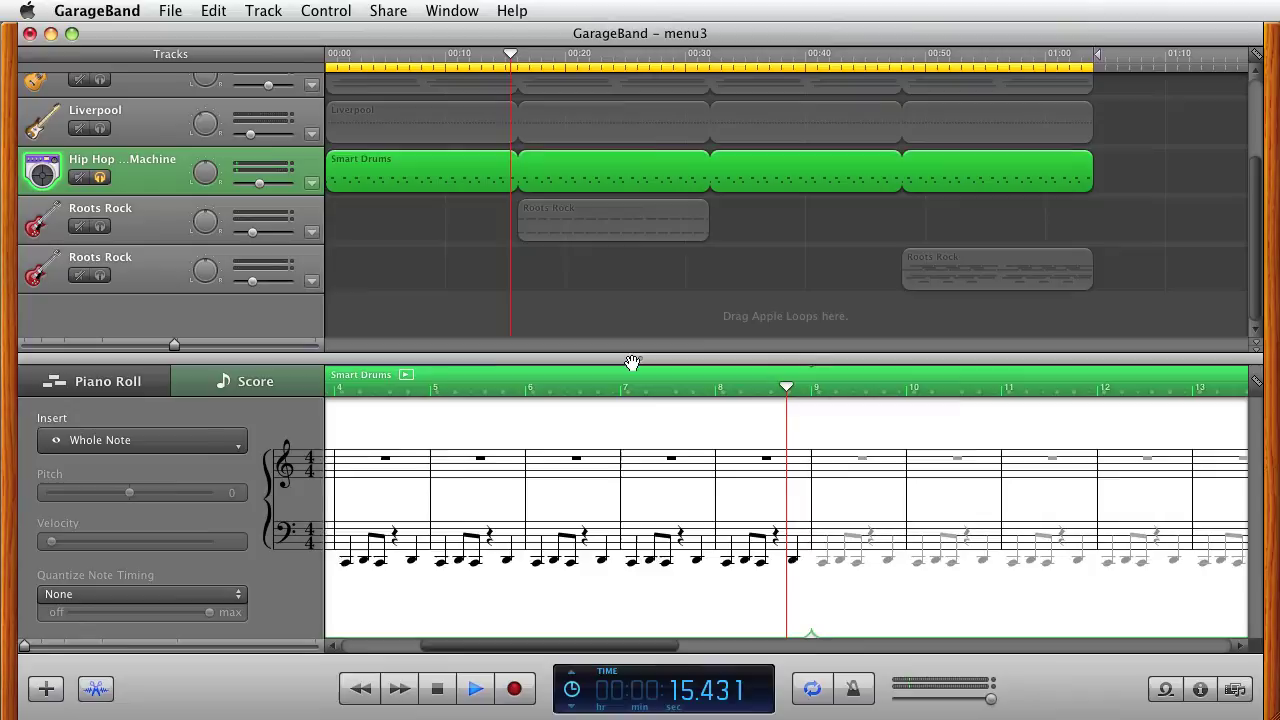
Solo the first Roots Rock track and view its part in the Piano Roll.
left_click(100, 226)
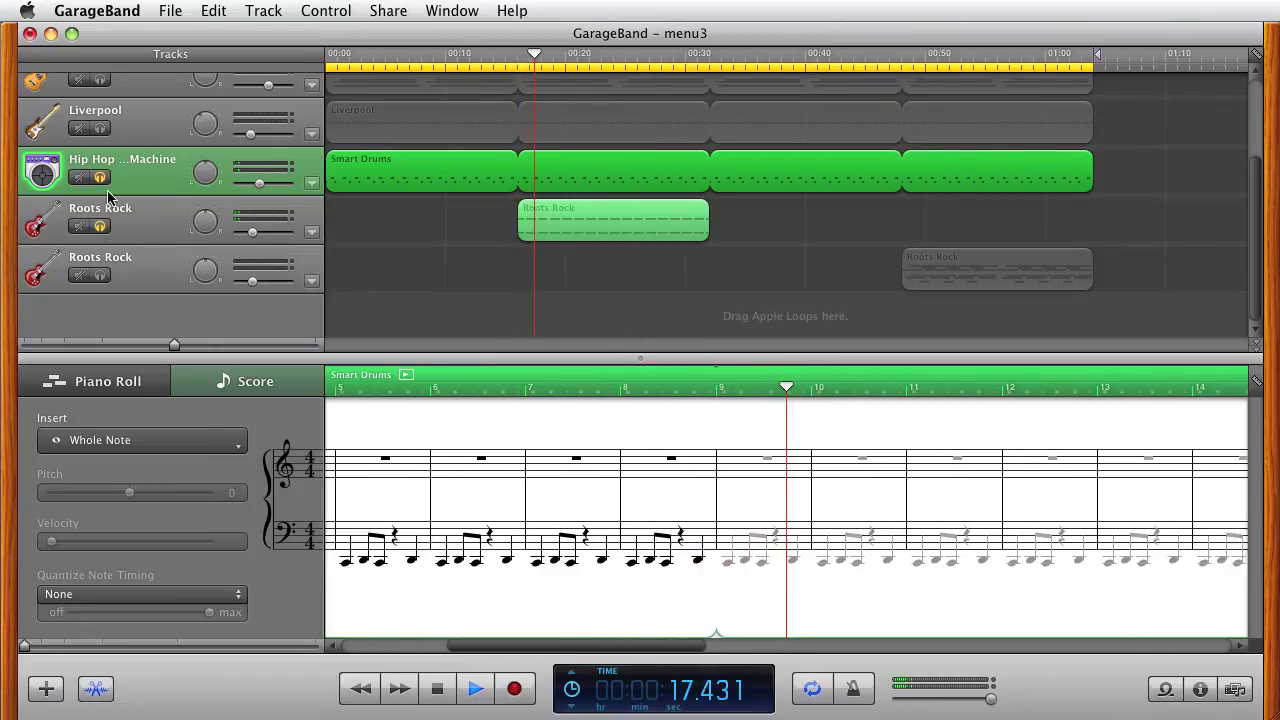
left_click(148, 232)
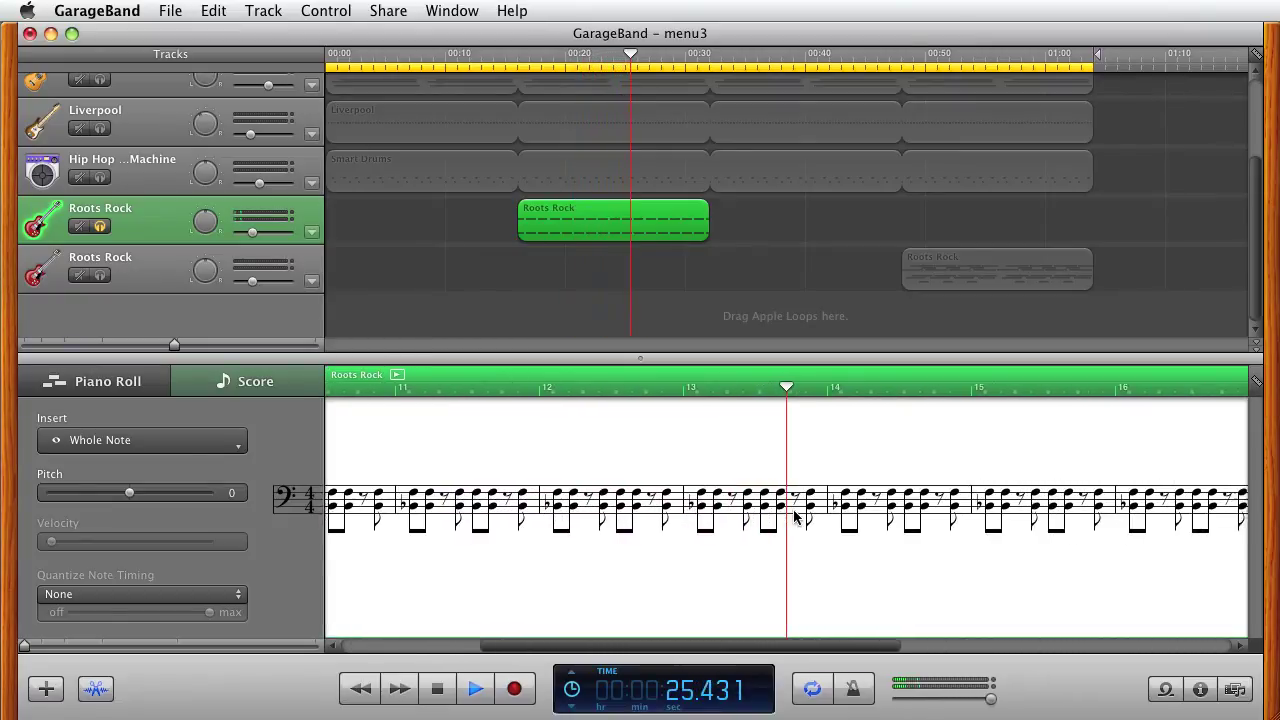
left_click(115, 389)
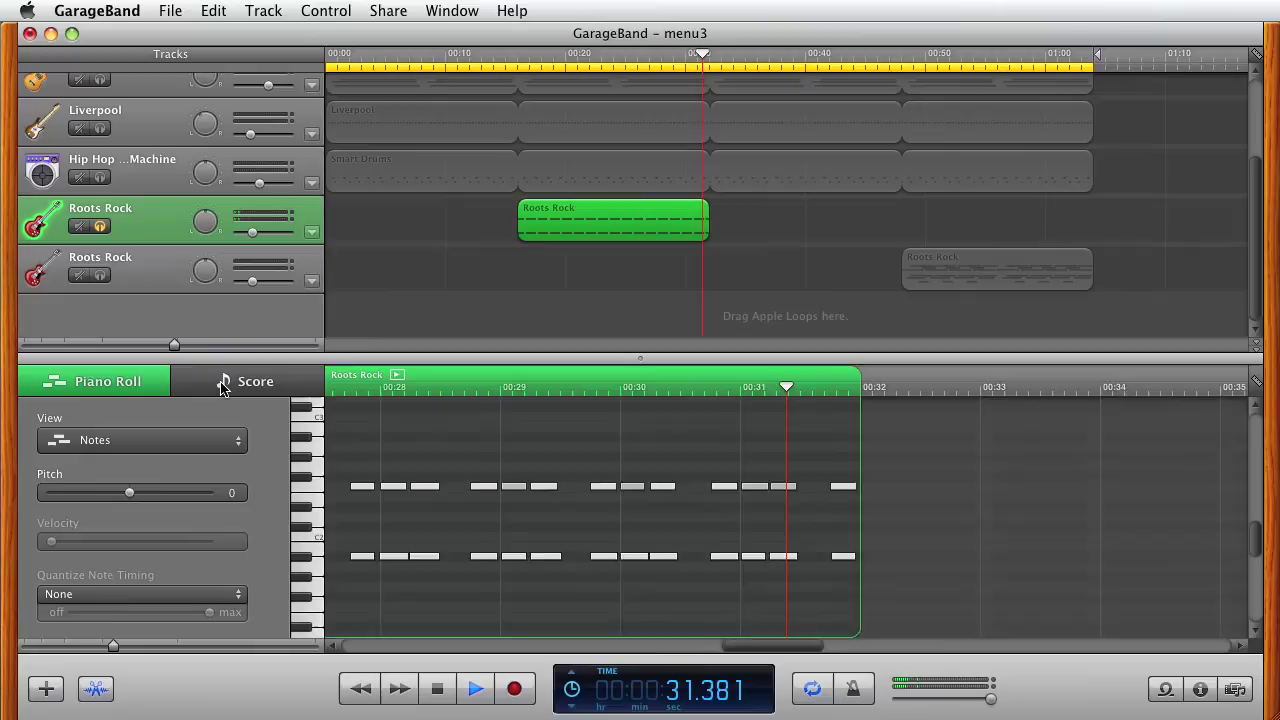
Stop playback at about 33 seconds and close the note editor to reveal all seven tracks.
left_click(476, 693)
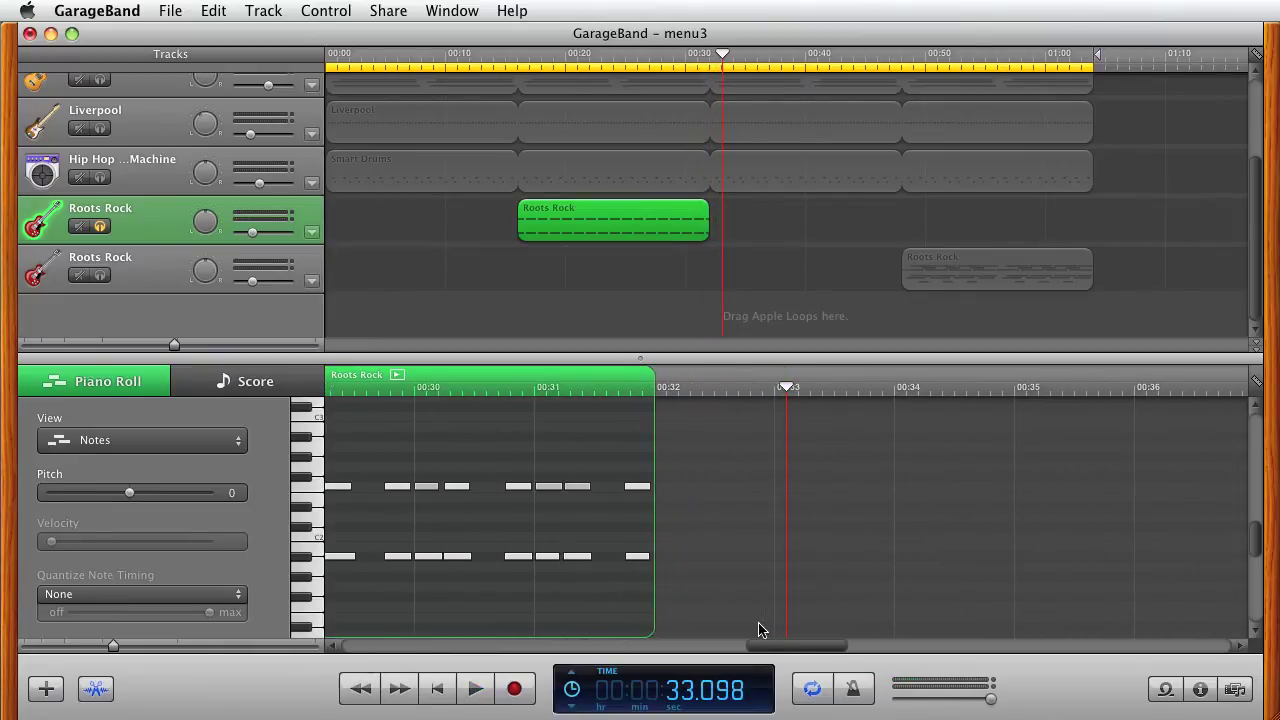
left_click_drag(770, 646, 628, 646)
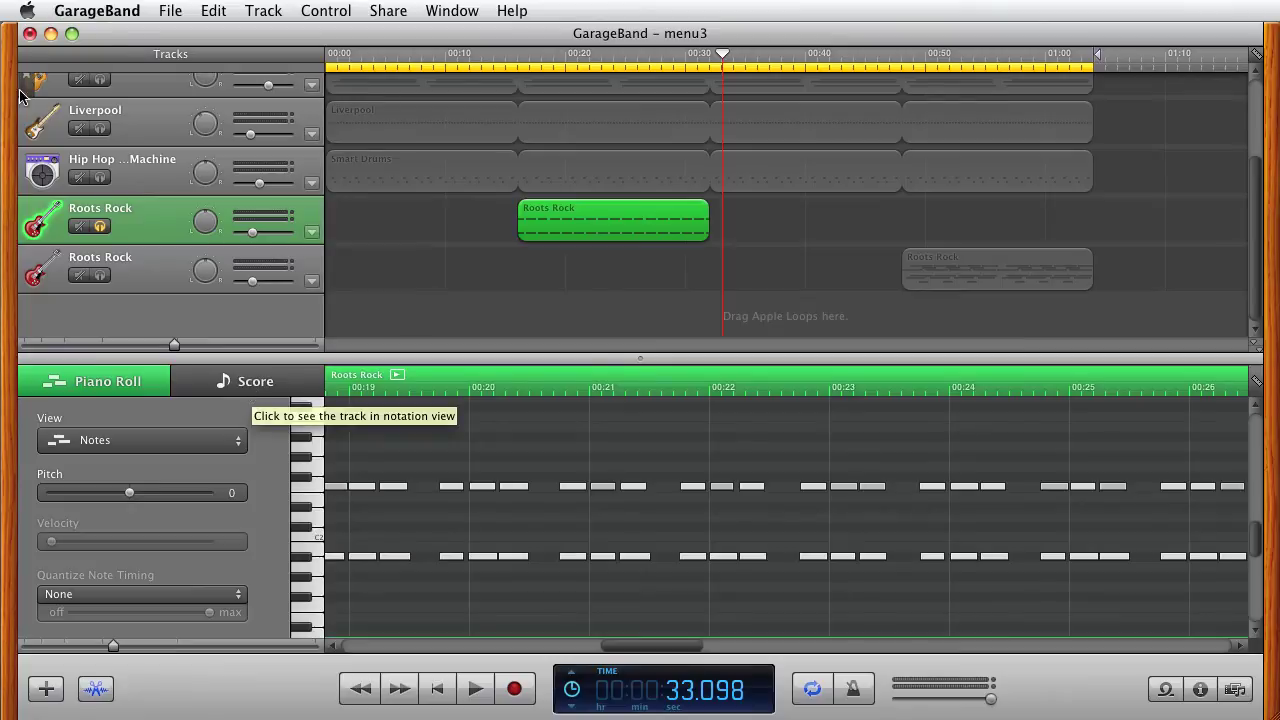
scroll(195, 305, "up", 5)
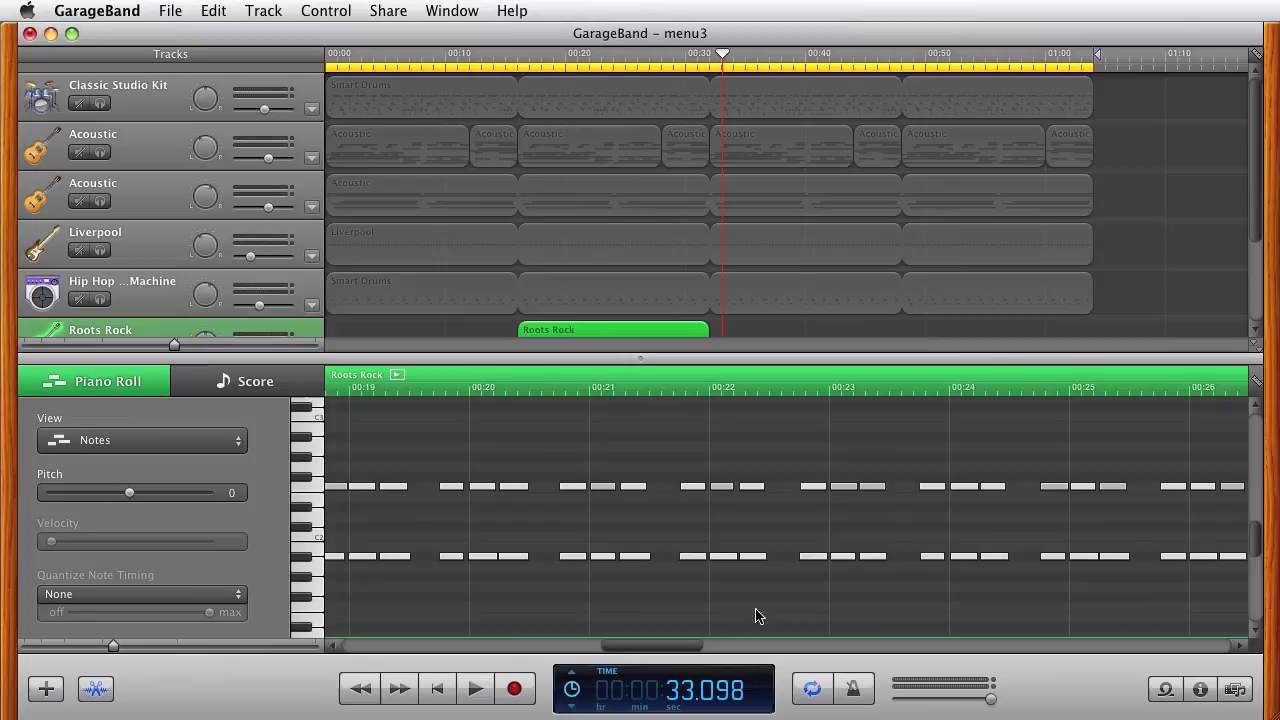
left_click(96, 688)
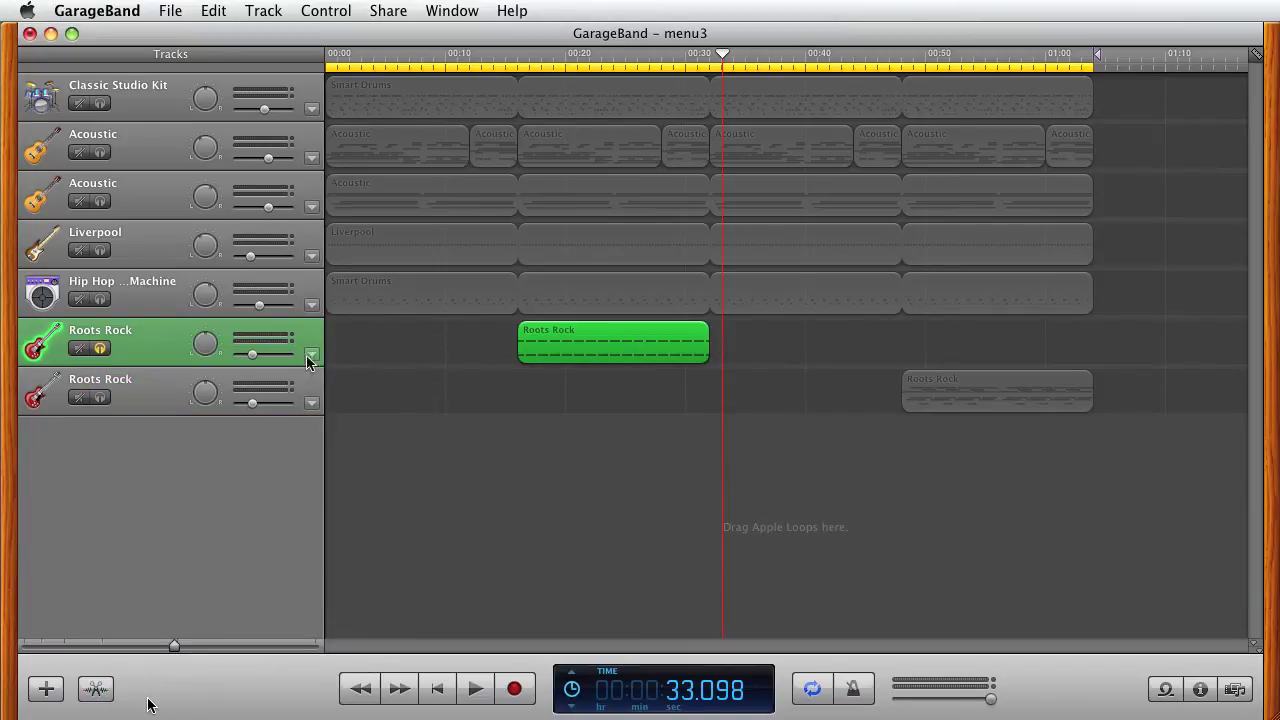
Unsolo the first Roots Rock track, return the playhead to 0:00, then select the Acoustic and Classic Studio Kit tracks.
left_click(100, 348)
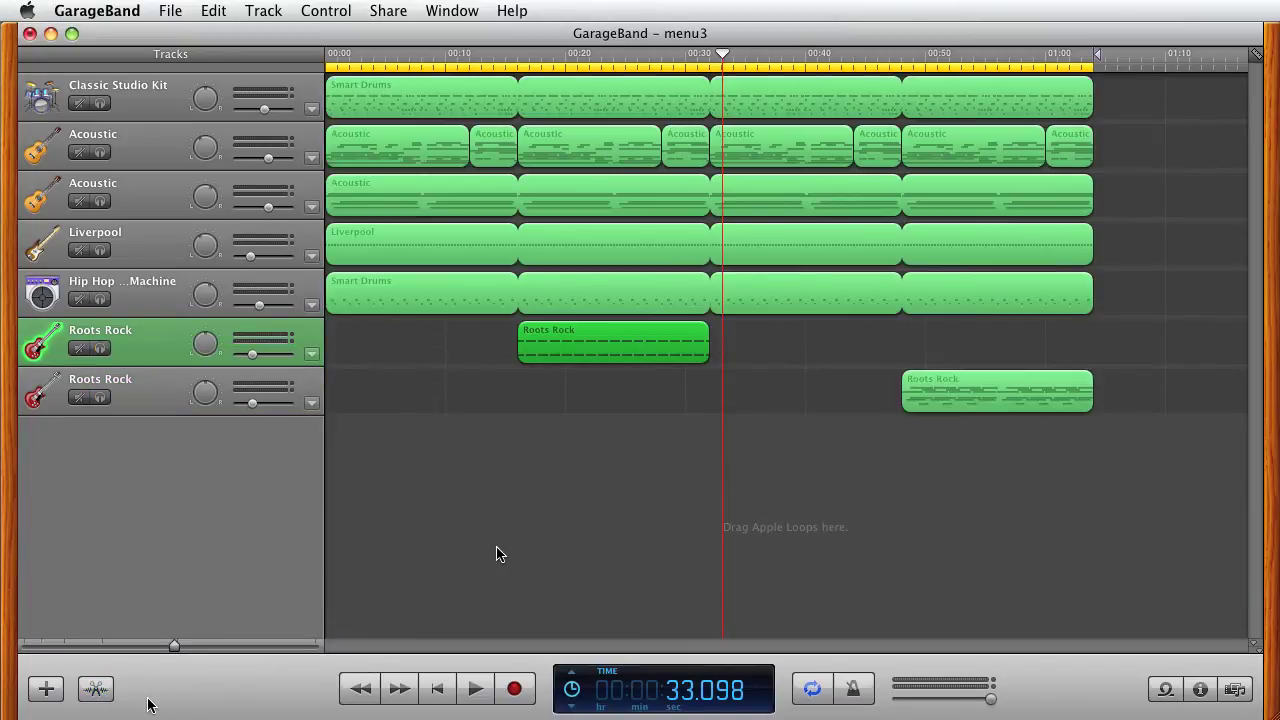
left_click(440, 691)
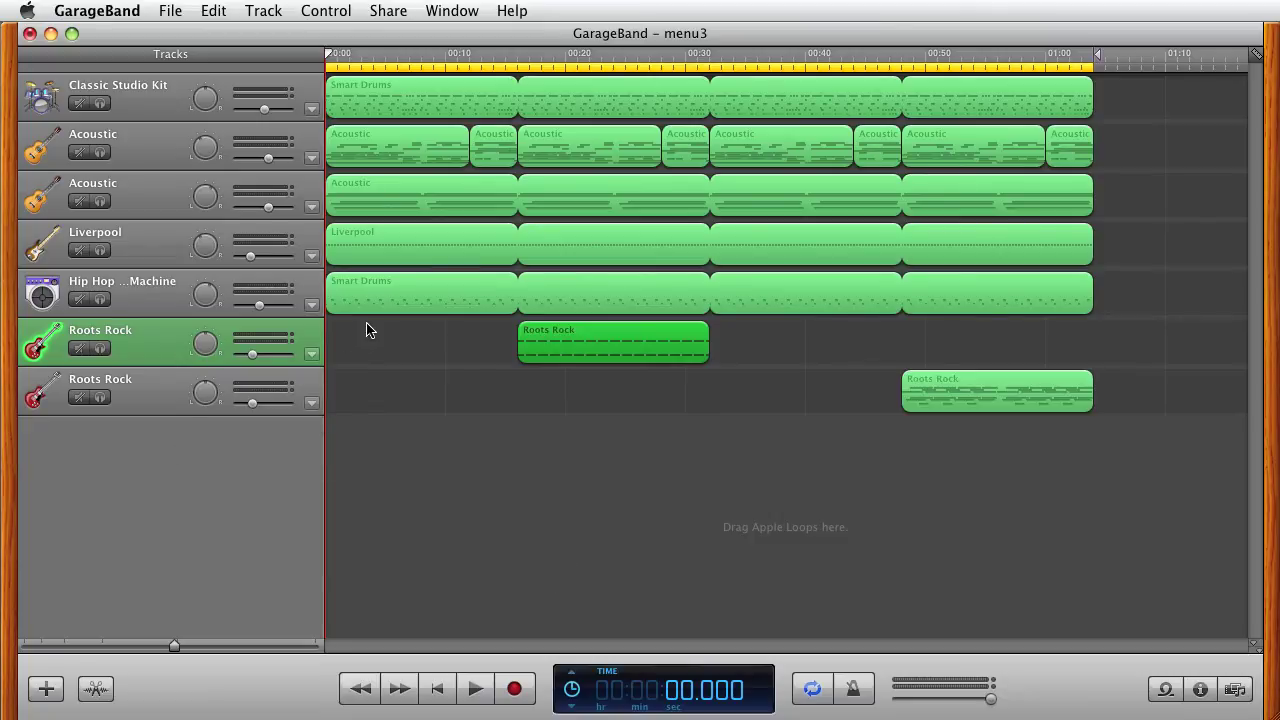
left_click(450, 205)
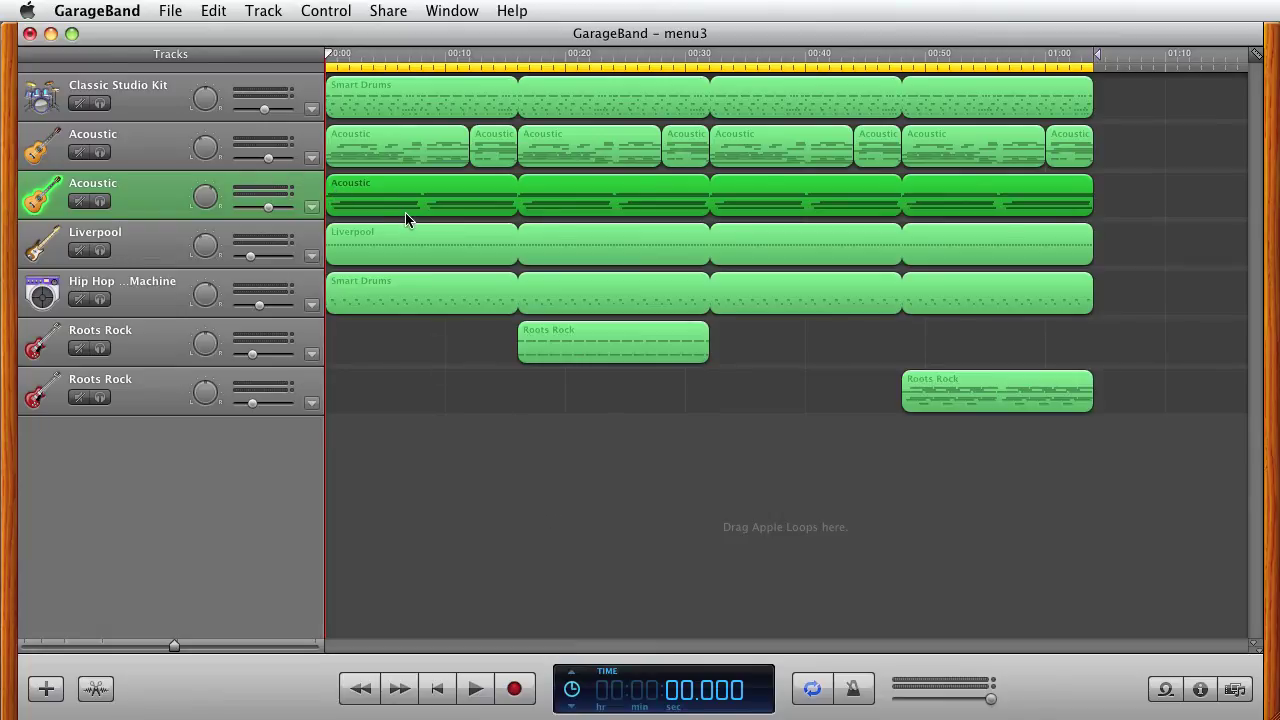
left_click(149, 97)
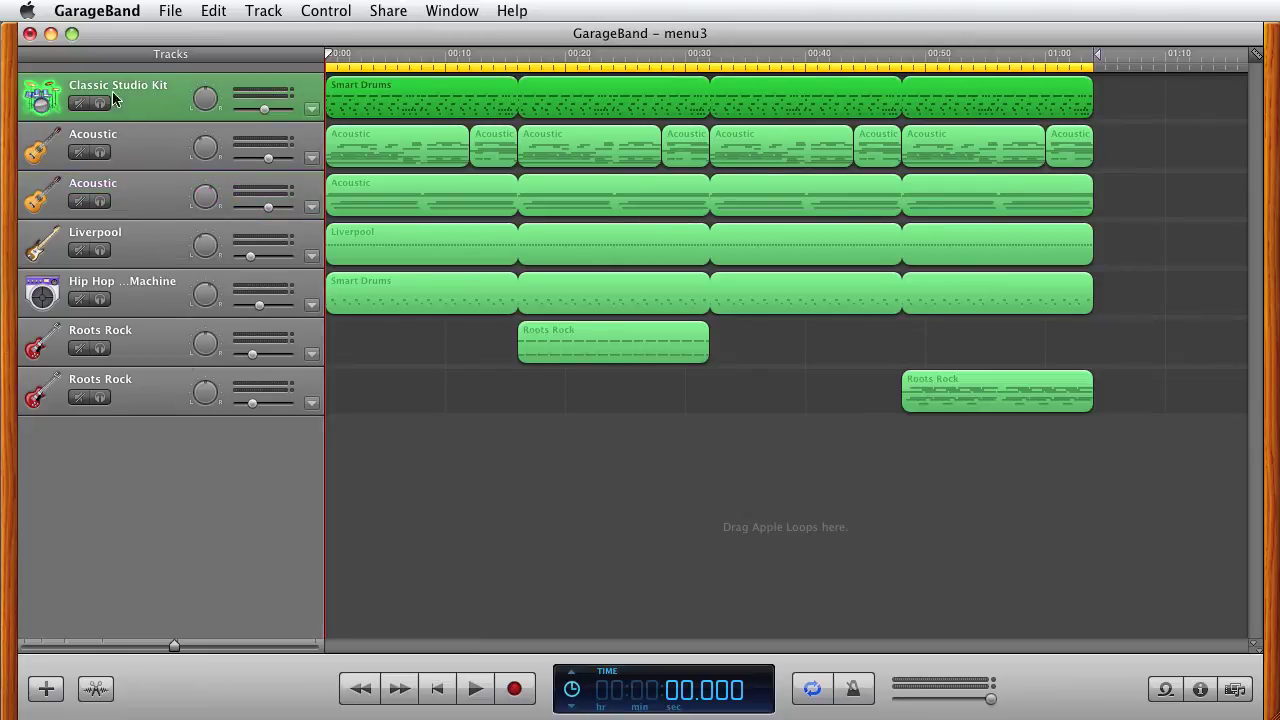
left_click(136, 163)
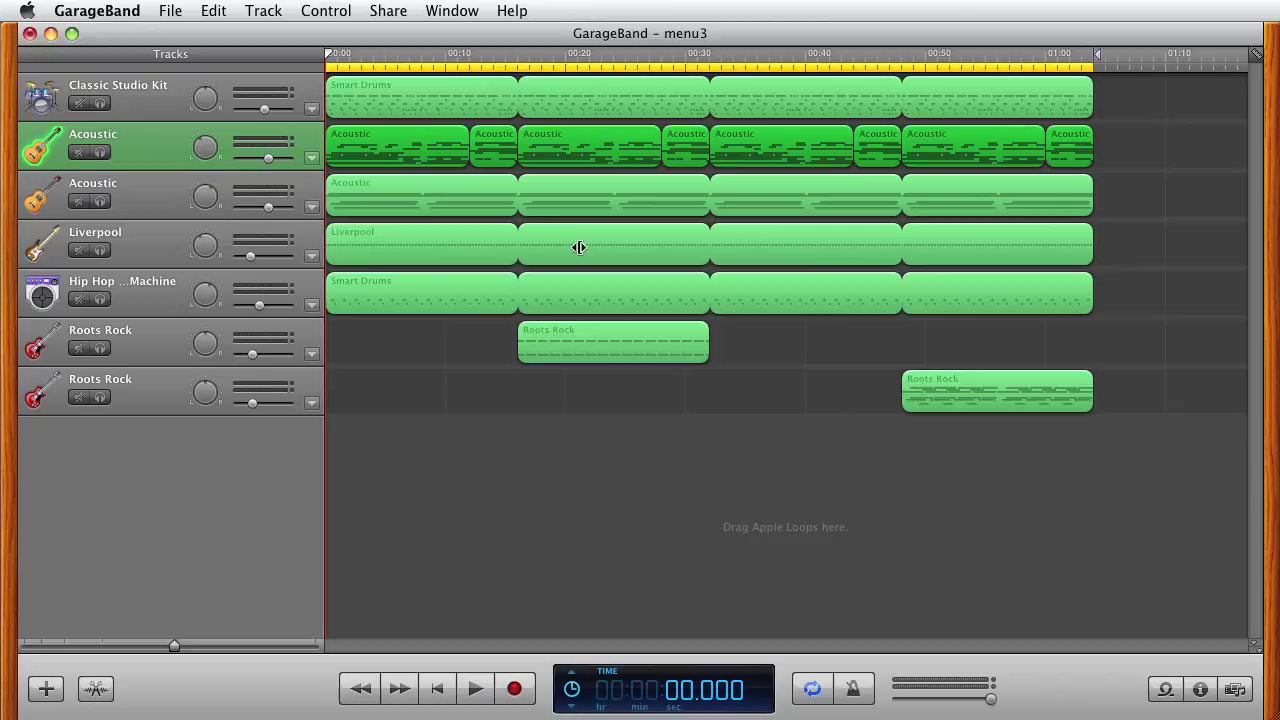